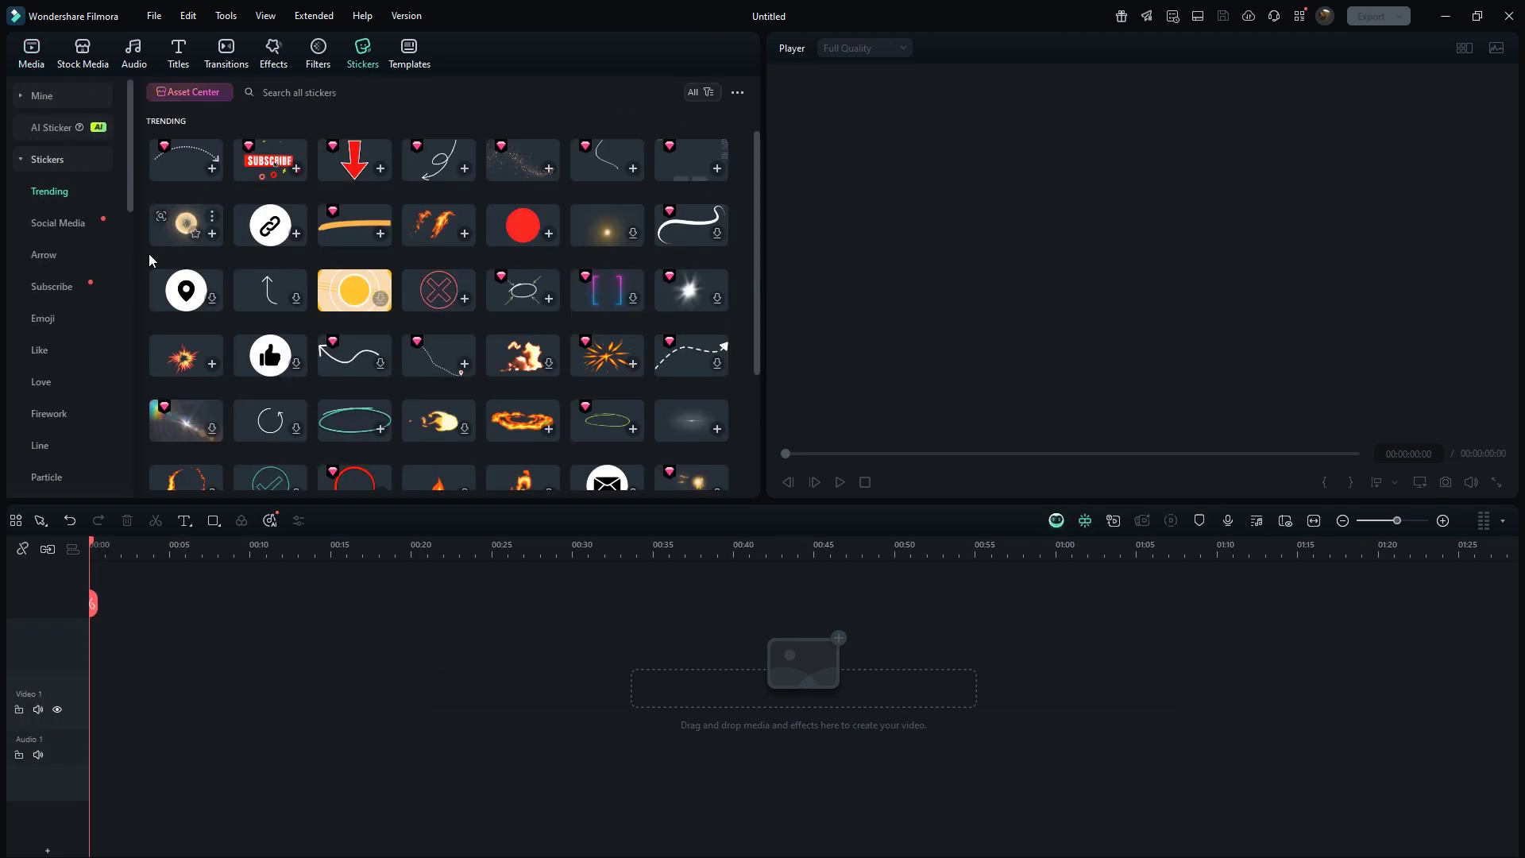
Add the briefcase Garfield sticker from the Garfield stickers to the track and shrink it in the frame
scroll(89, 324, "down", 8)
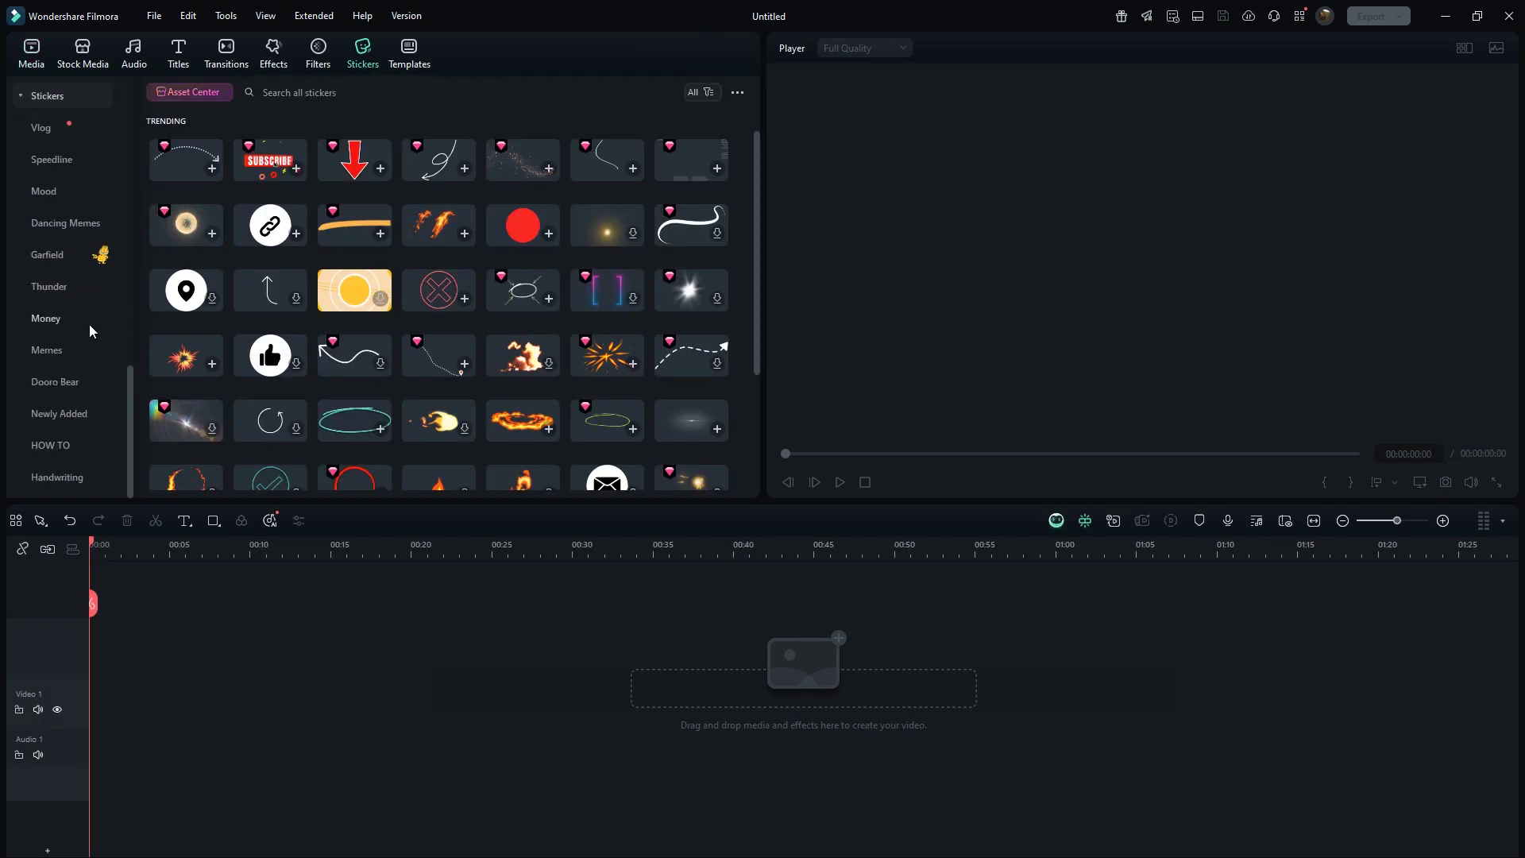
left_click(89, 255)
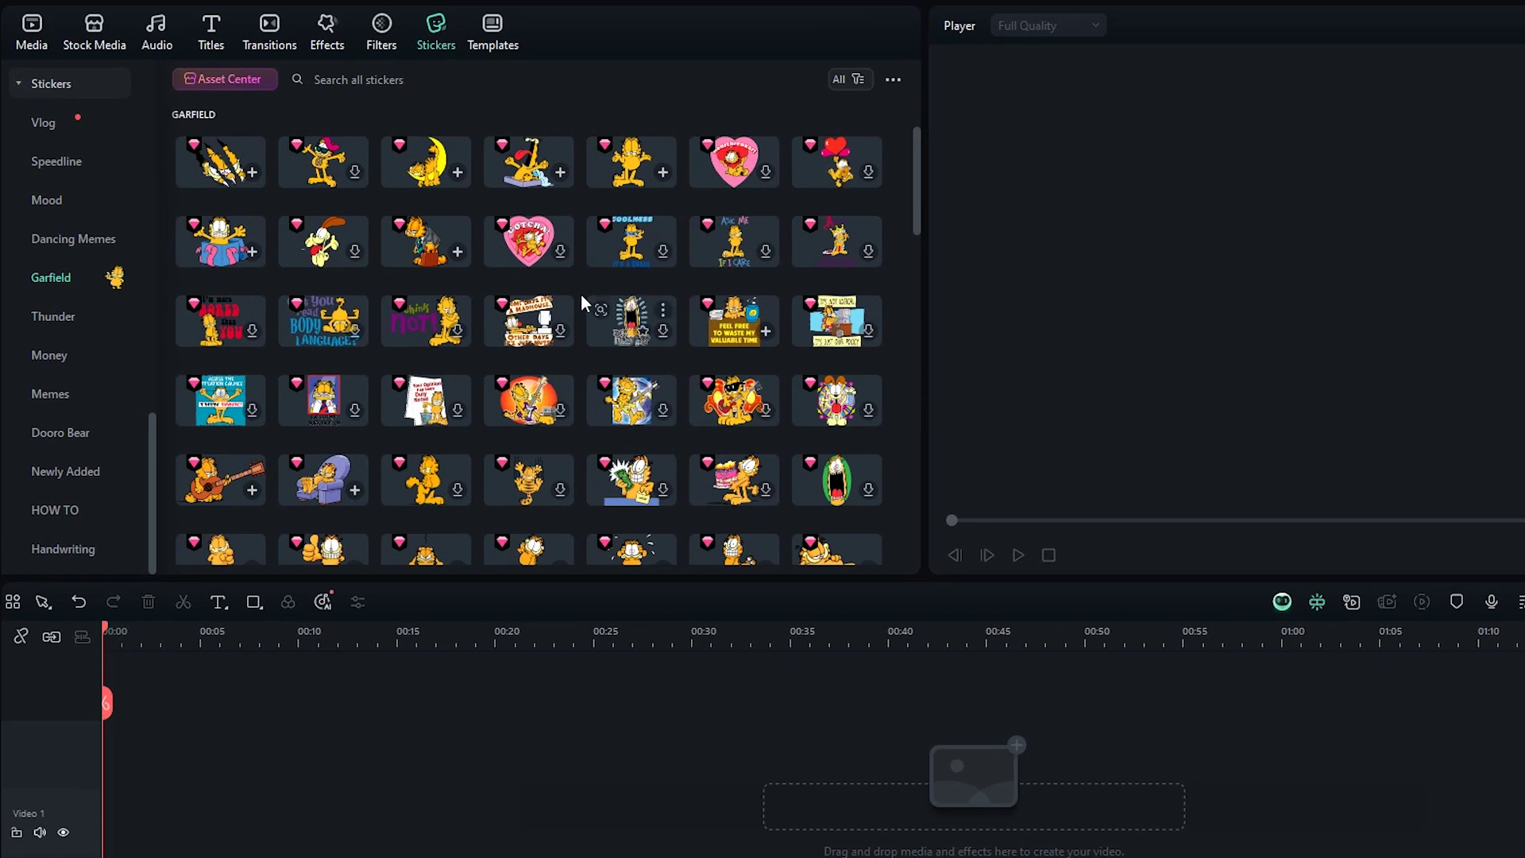
left_click(455, 255)
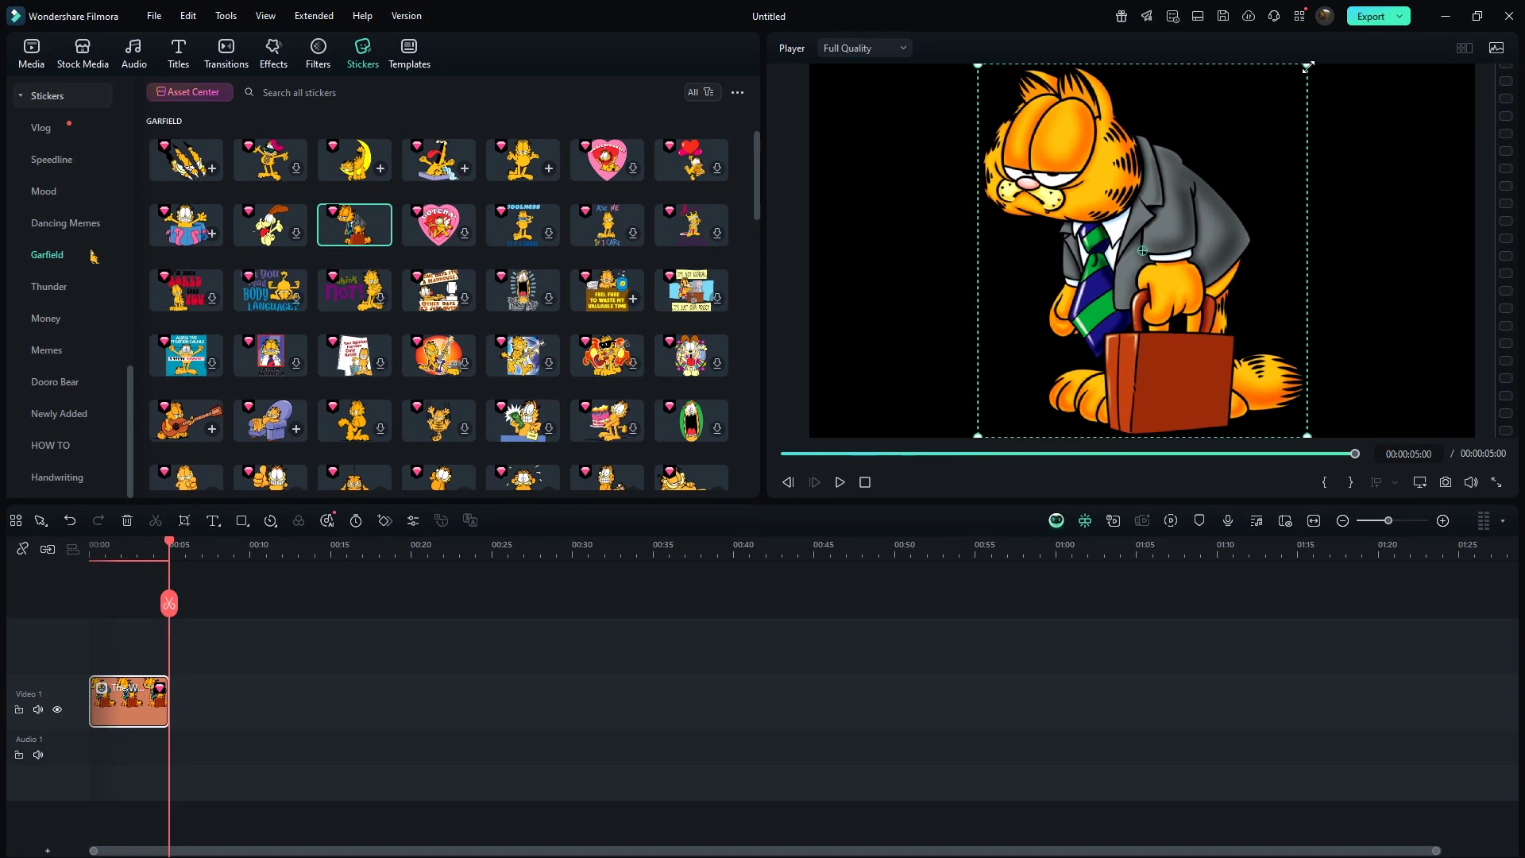
left_click_drag(1307, 66, 1285, 149)
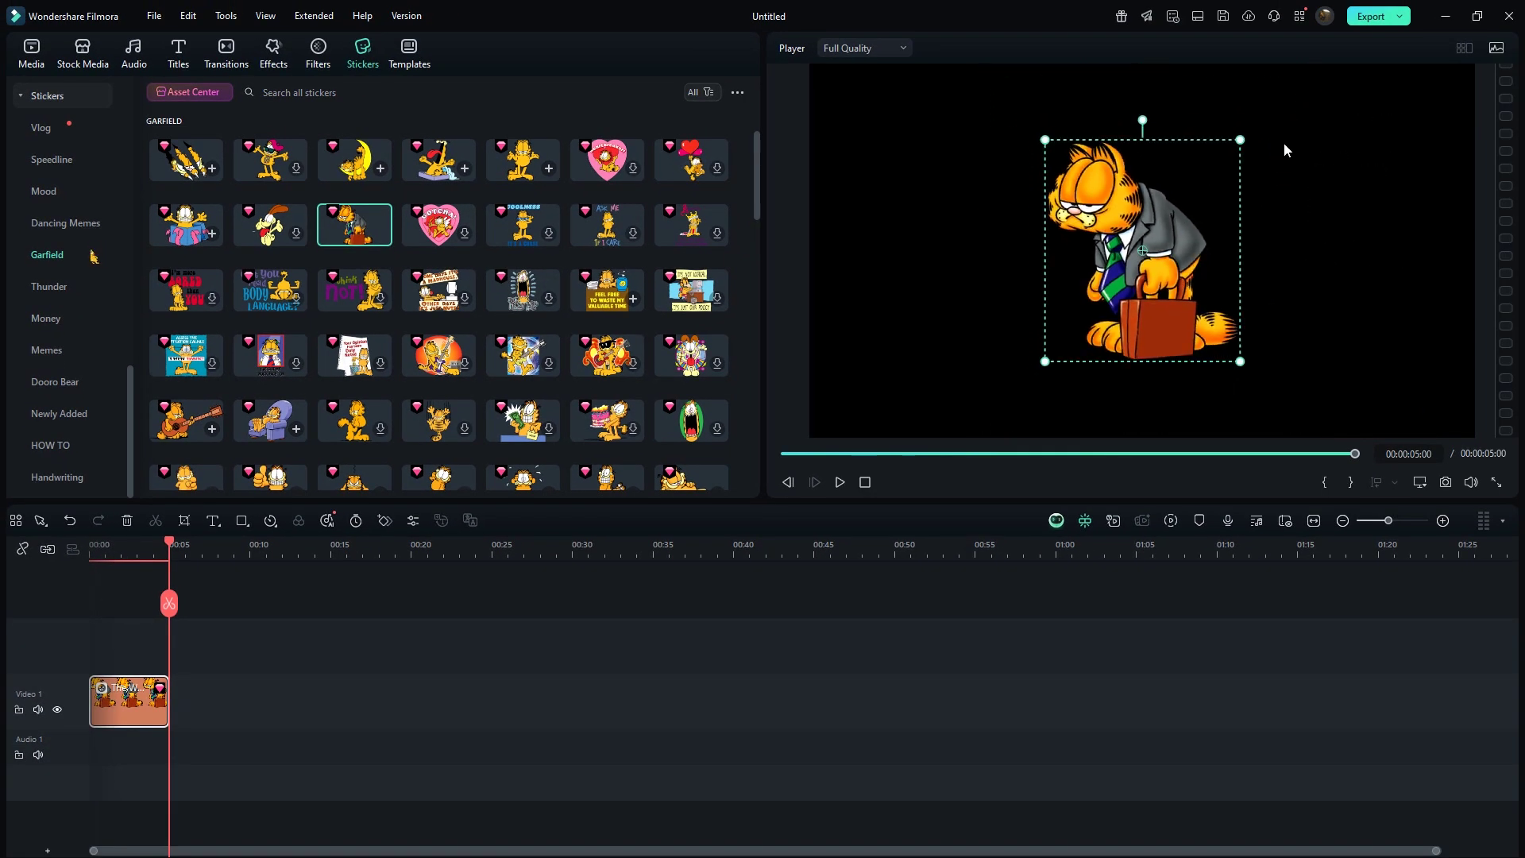
Save a snapshot of the Garfield frame and upload it as the Image To Video source
left_click(1442, 486)
key("Return")
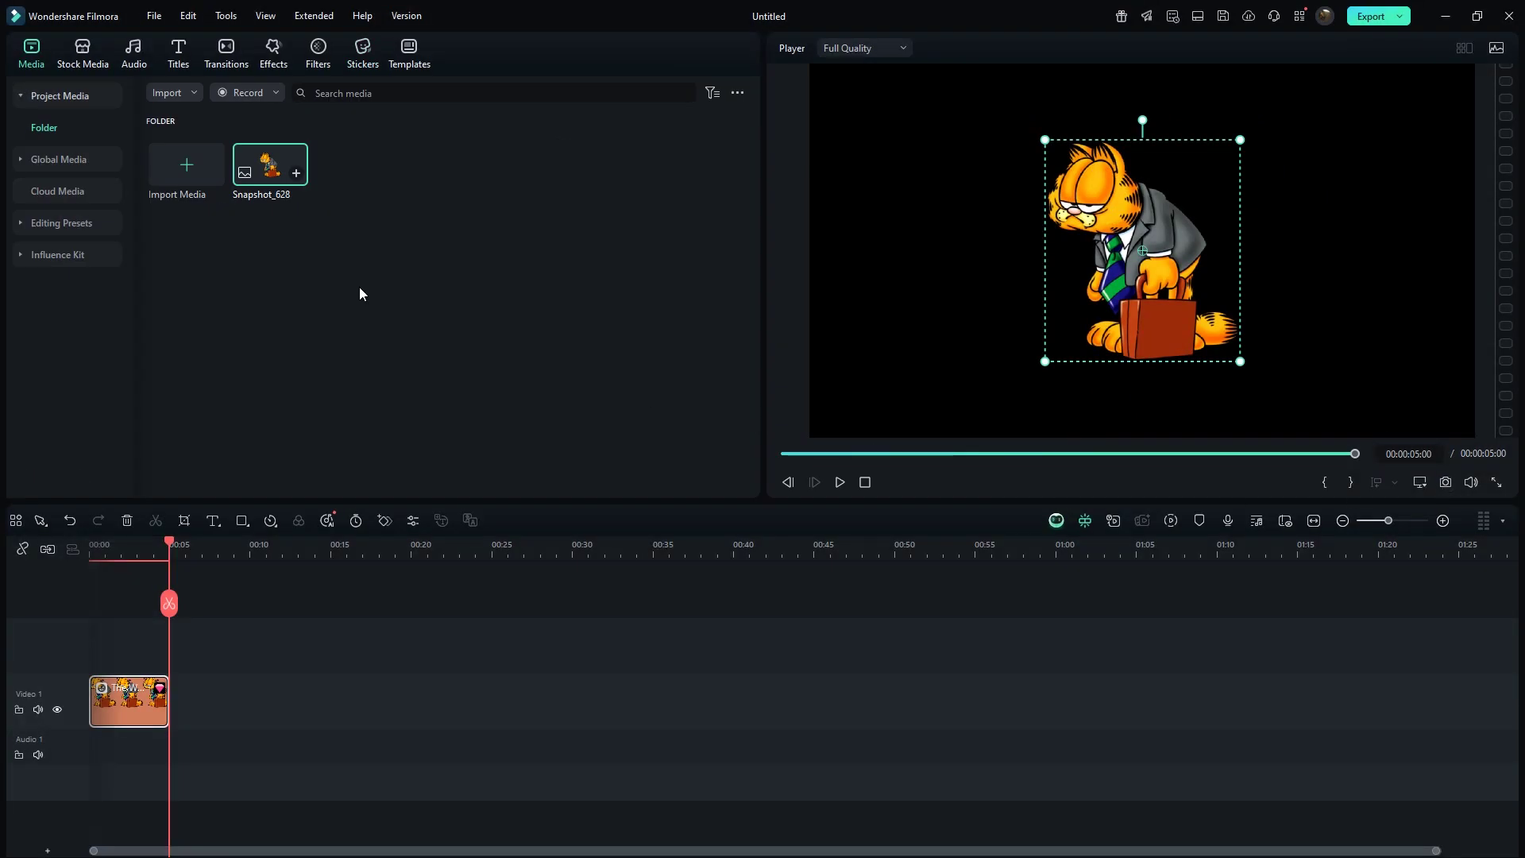
left_click(83, 54)
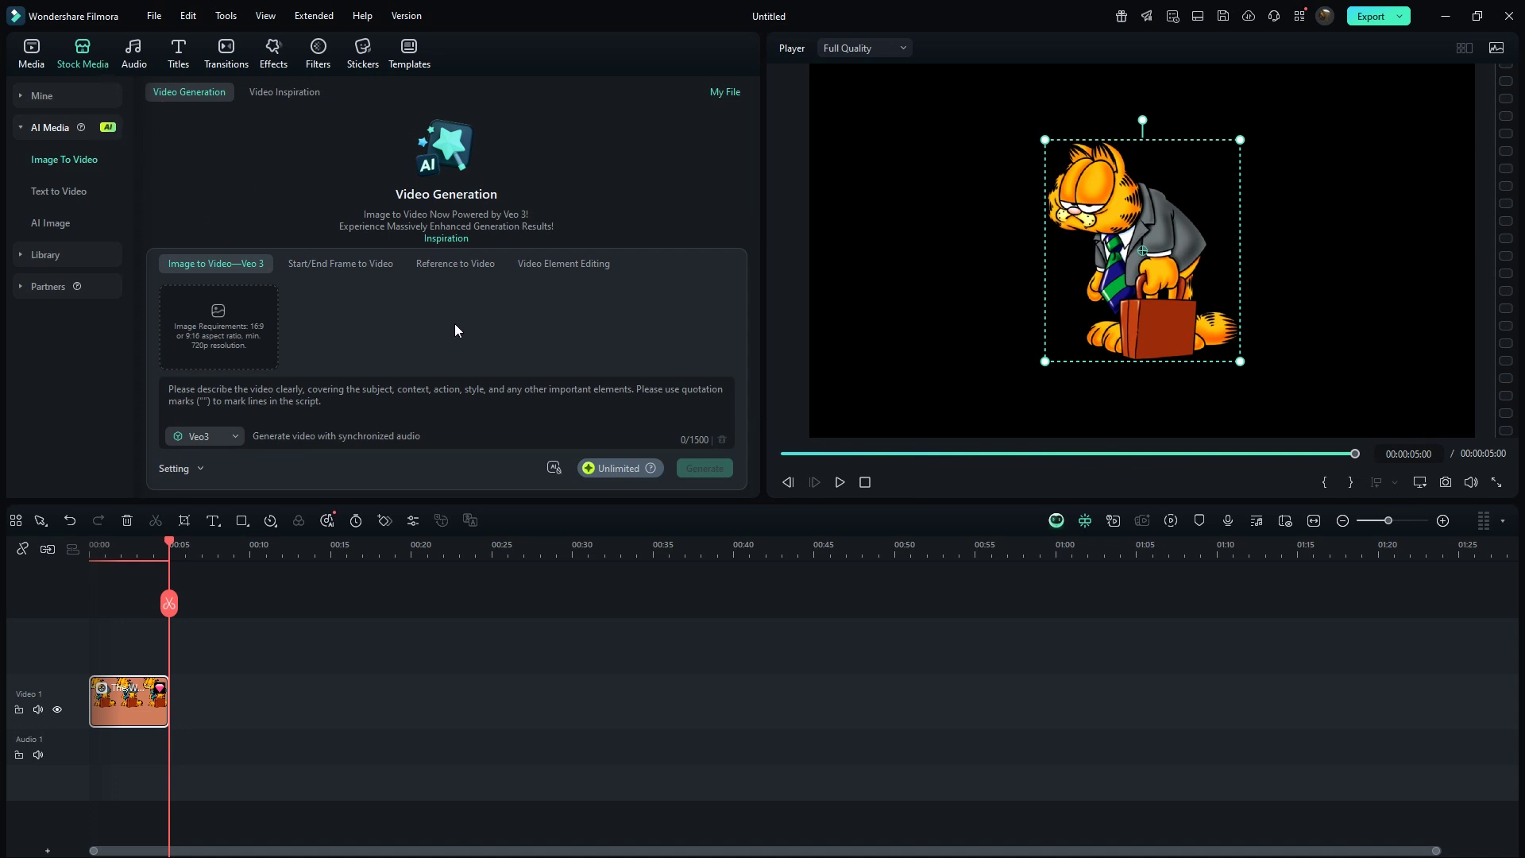
left_click(240, 341)
double_click(227, 191)
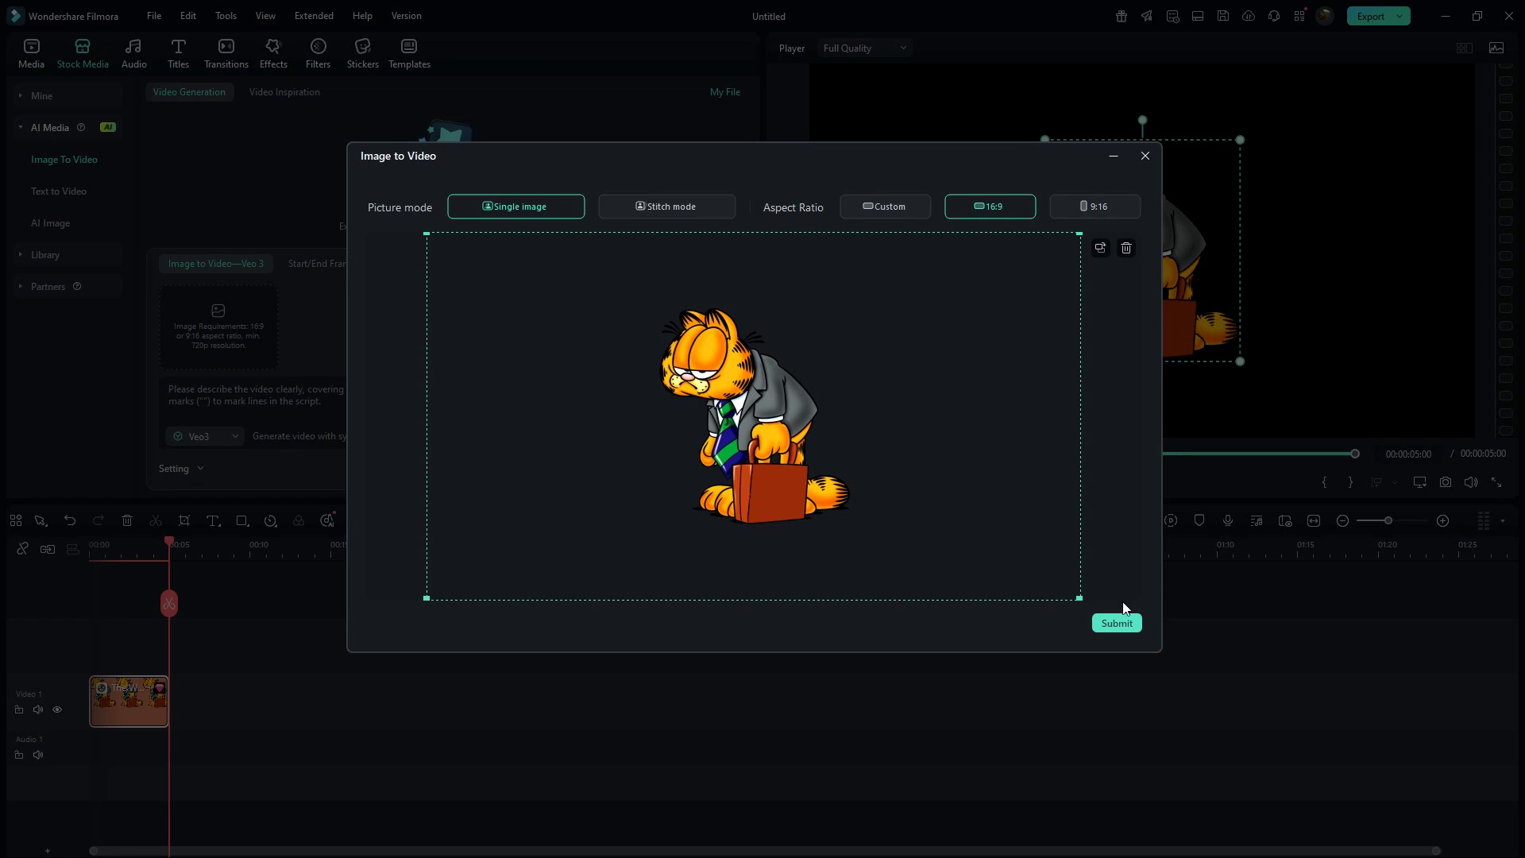
left_click(1117, 623)
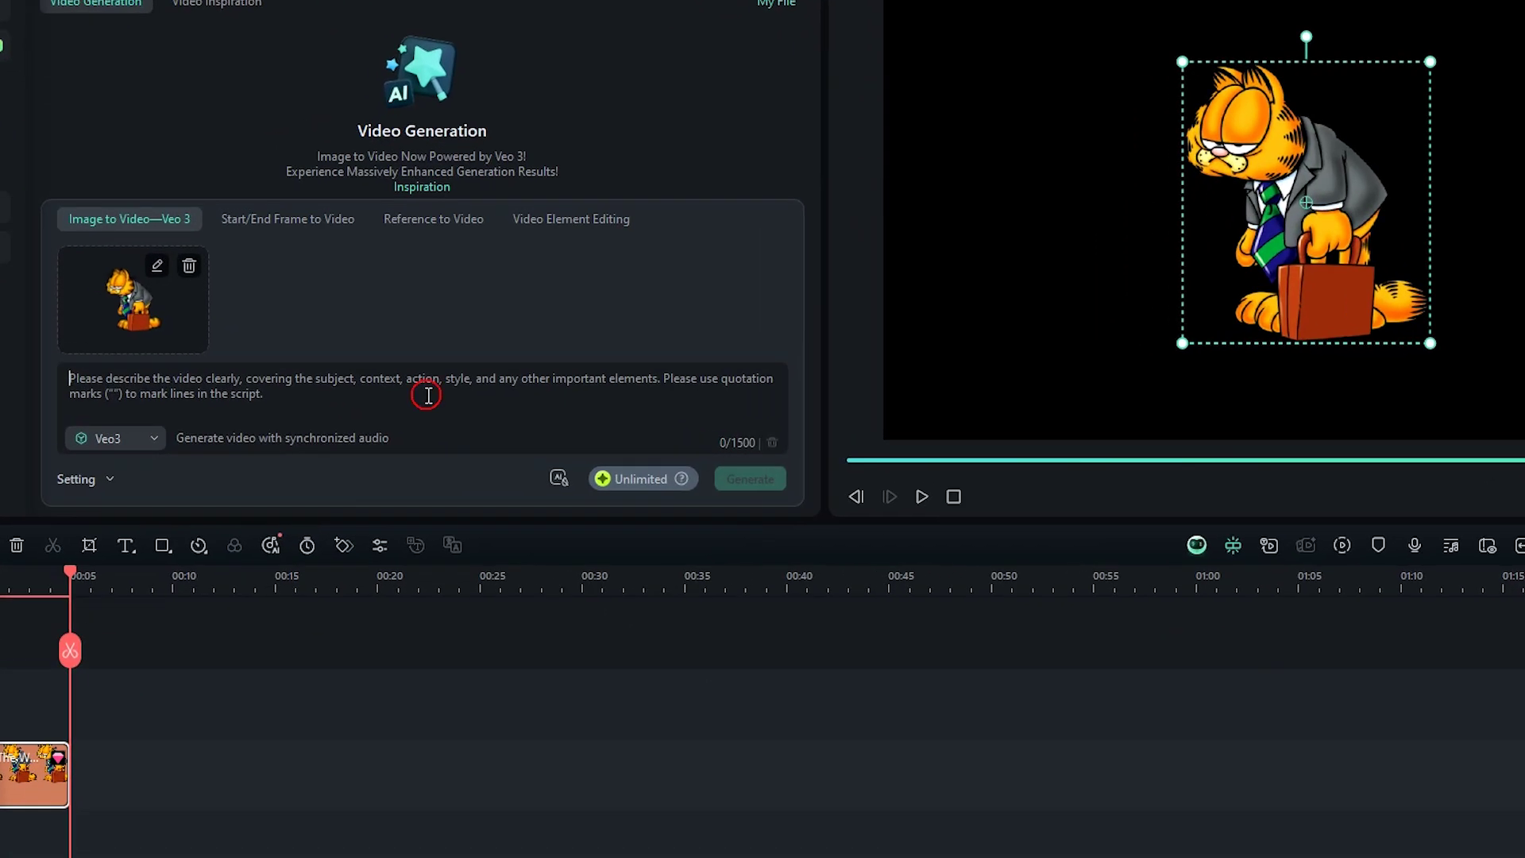
Type the prompt: tired suited Garfield walking a rushing city street, with sarcastic Hindi narration
left_click(451, 402)
type("Gar")
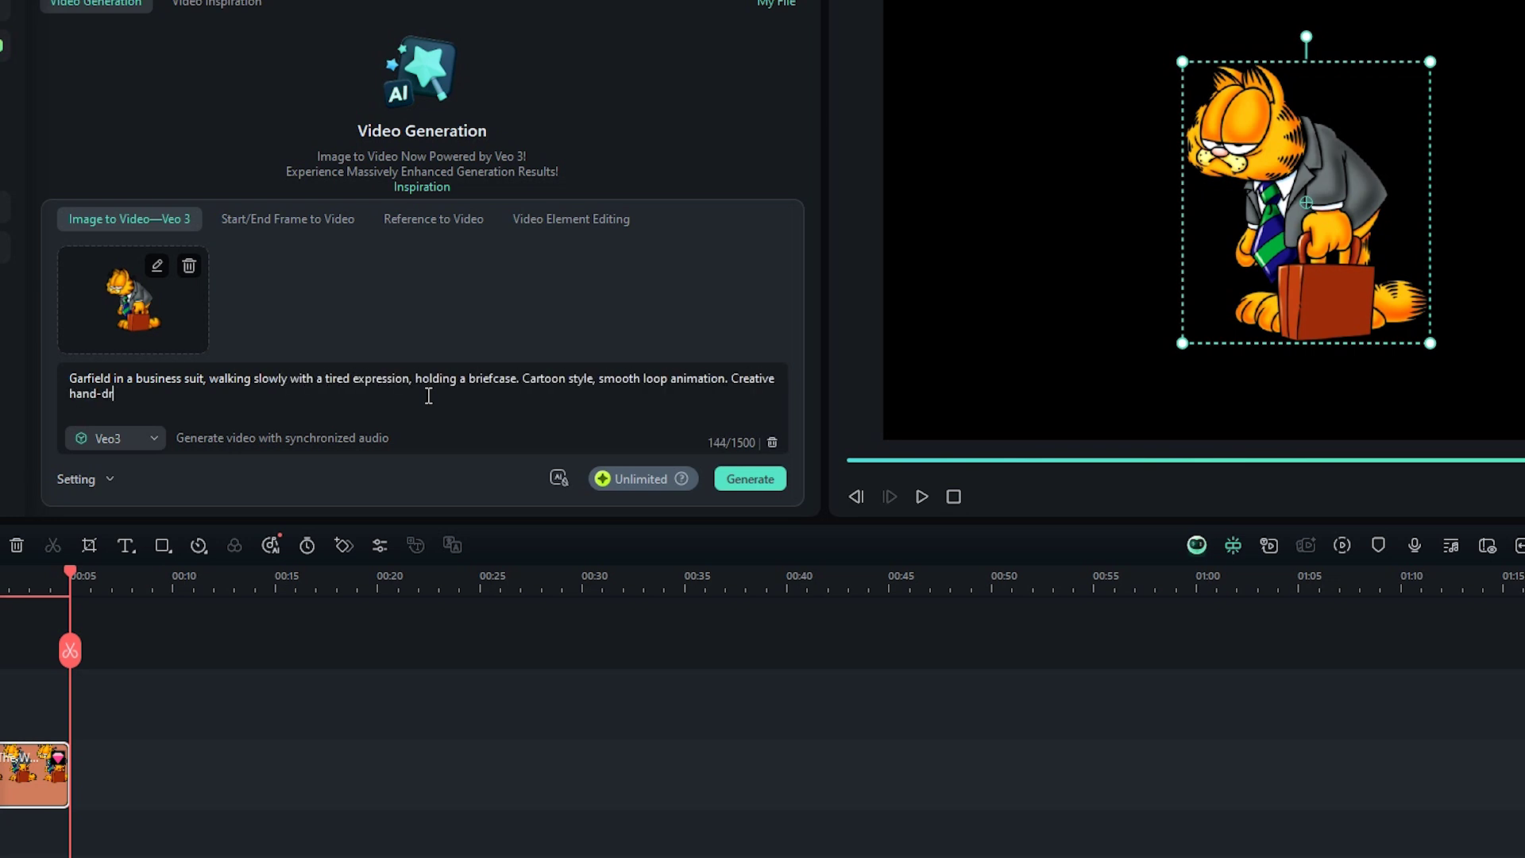
type("awn background of a busy cartoon city street where people are rushing to office, but keep it simple and funny. Light-hearted")
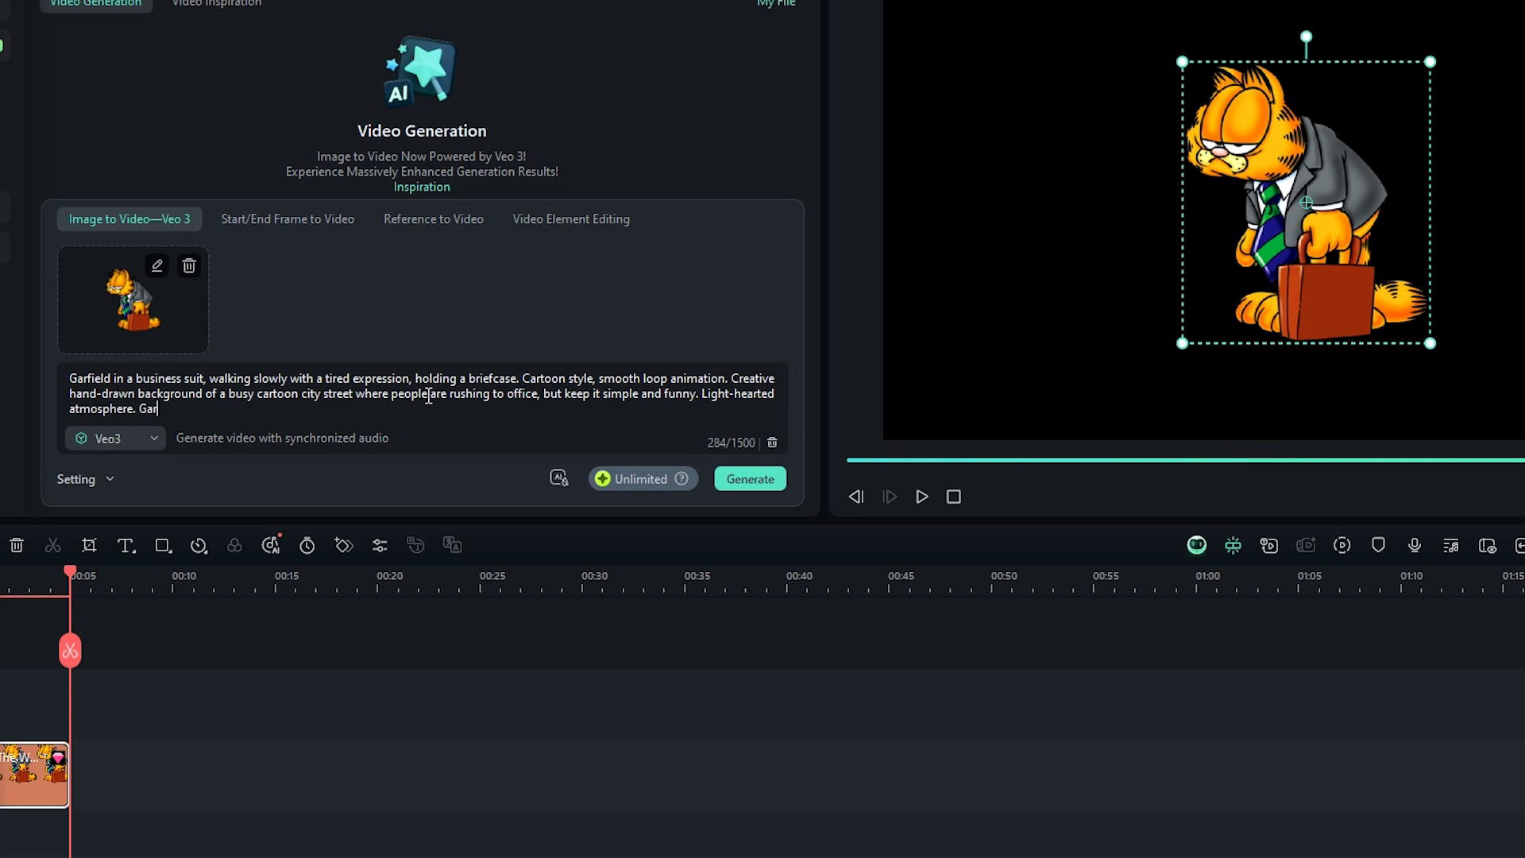
type("s in a sarcastic and lazy tone: \"sab")
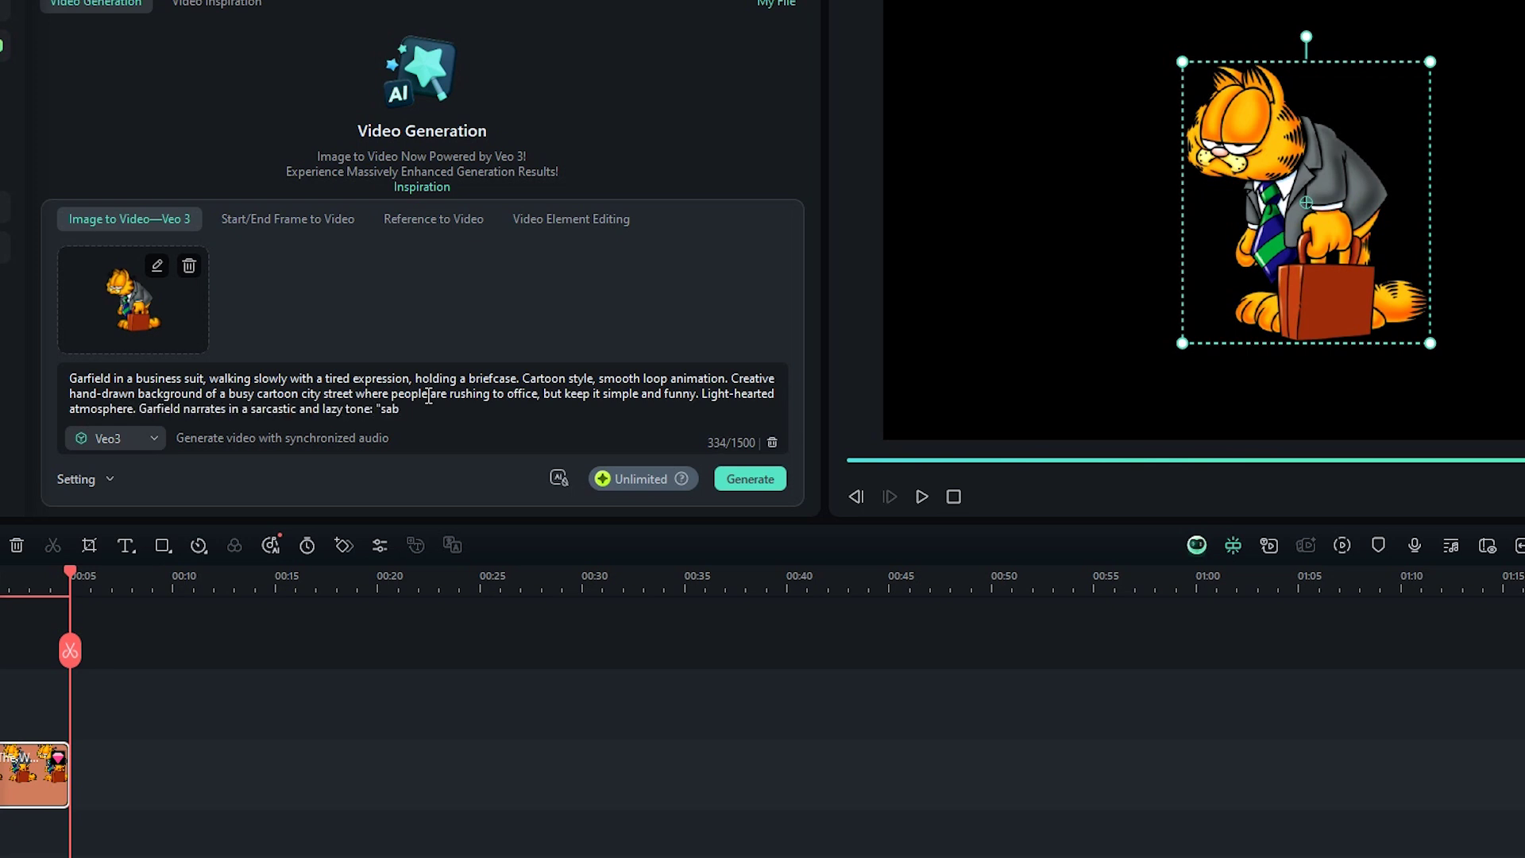
type("ye rush kar rahe hain...aur main? Bas ")
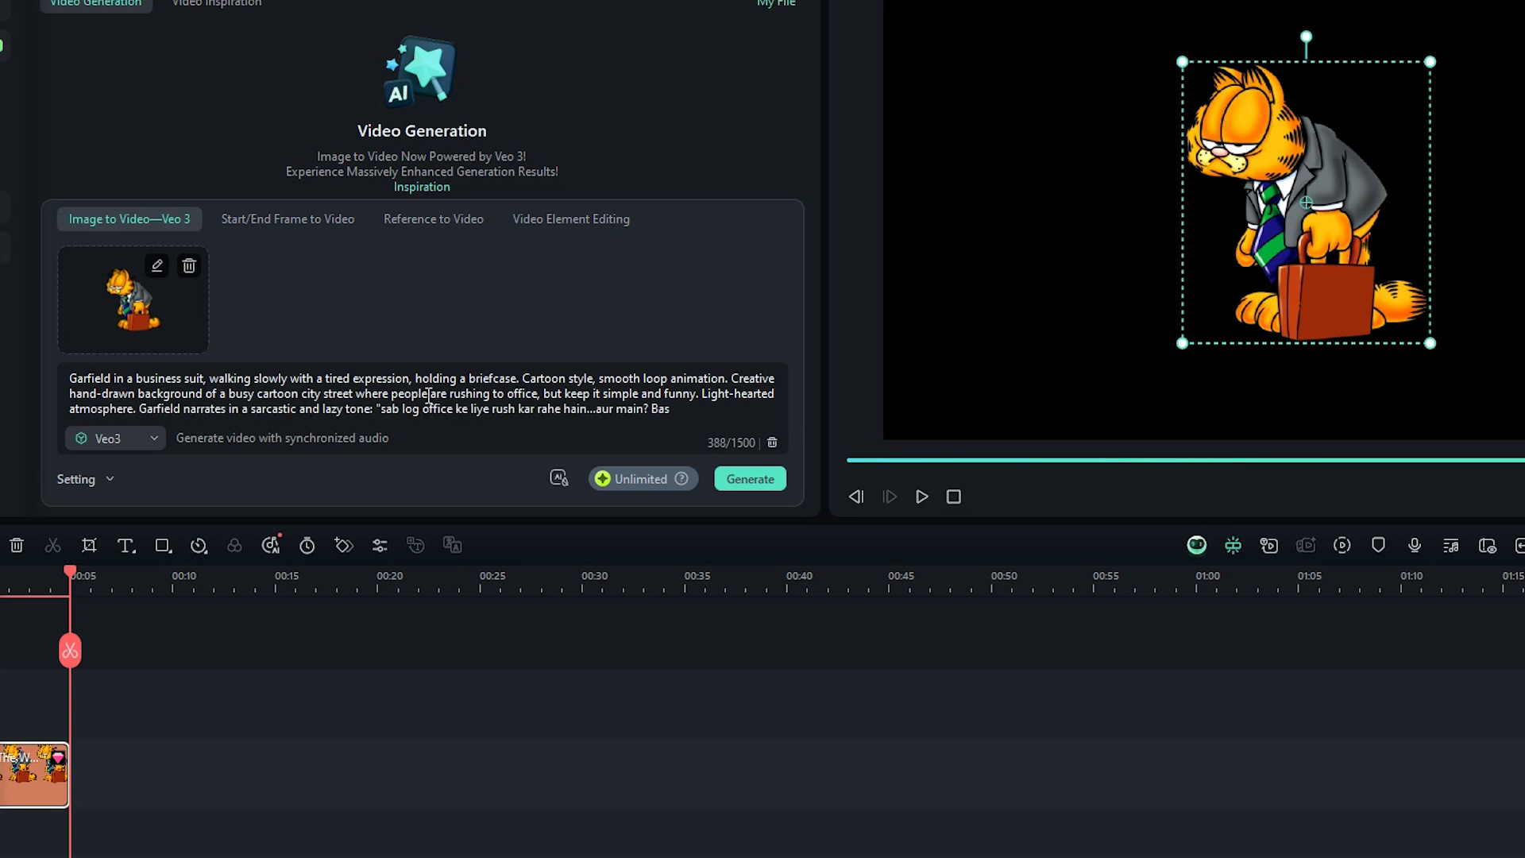
type("motivation dhoond raha hoon breifcase ke andar")
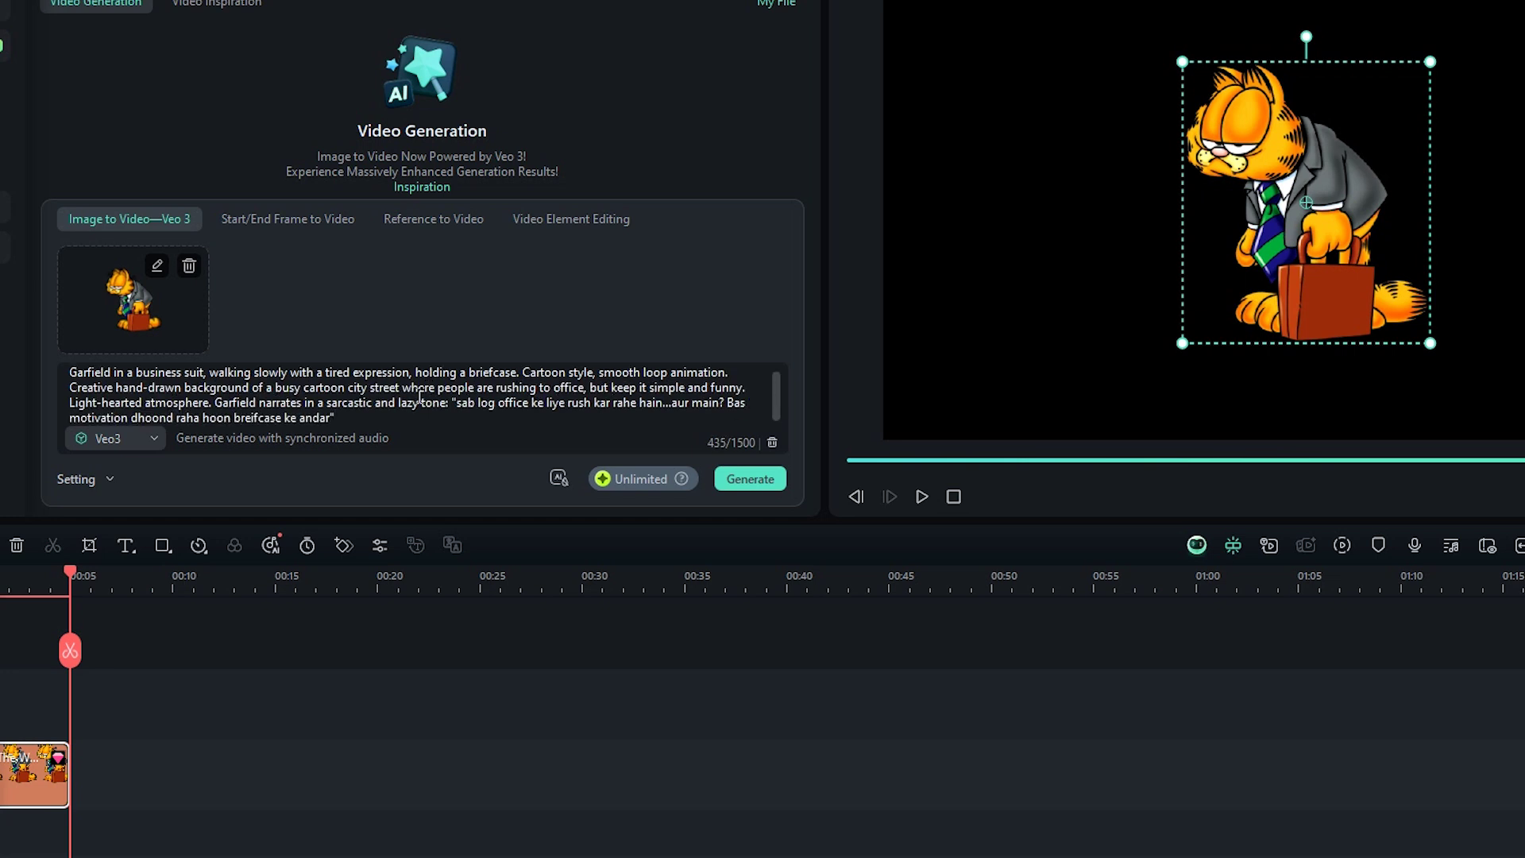
left_click(111, 479)
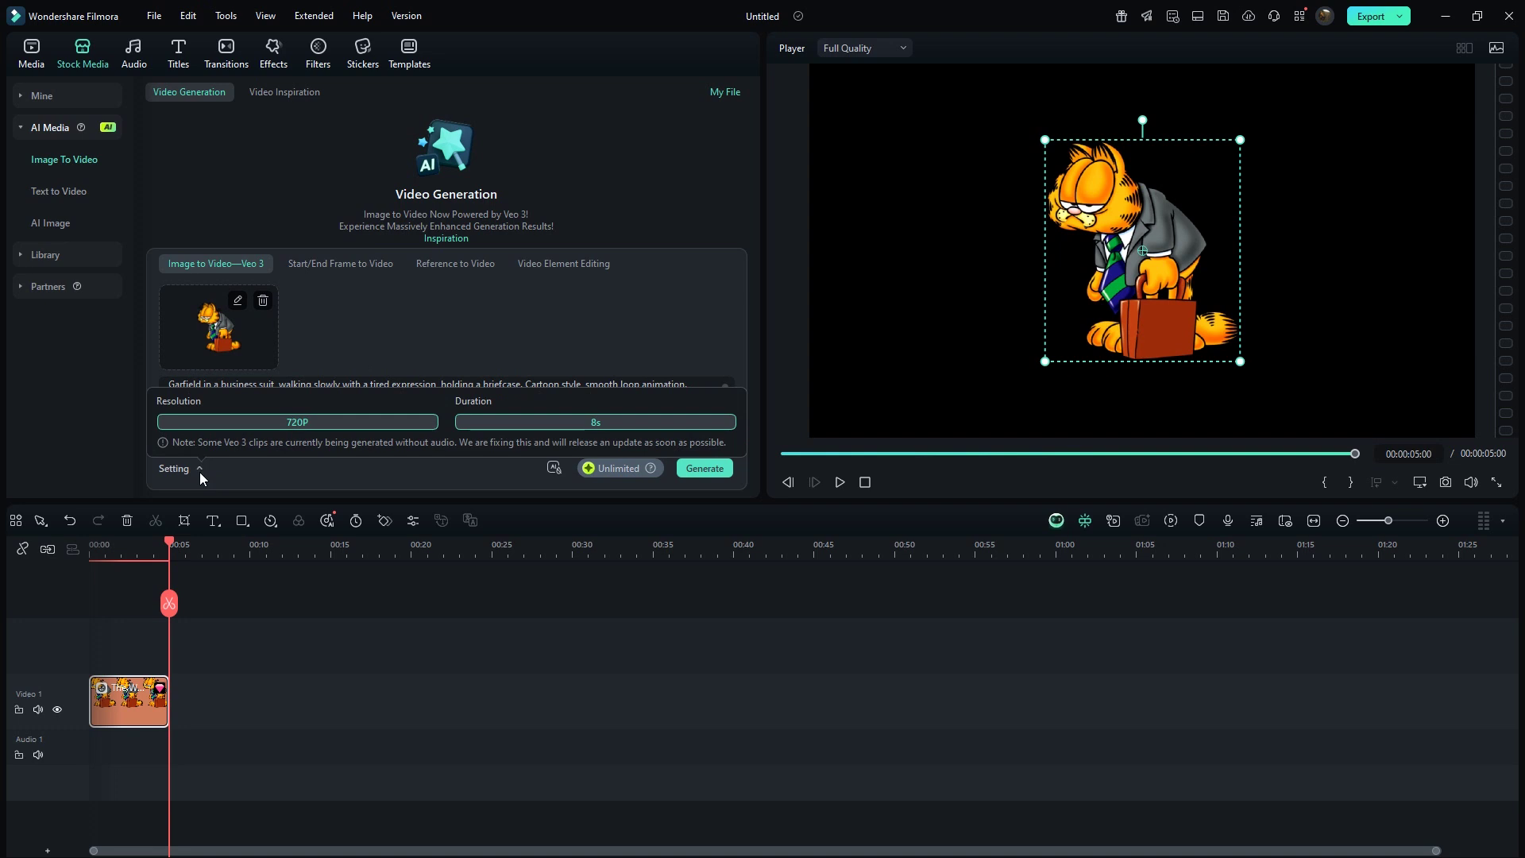
left_click(199, 469)
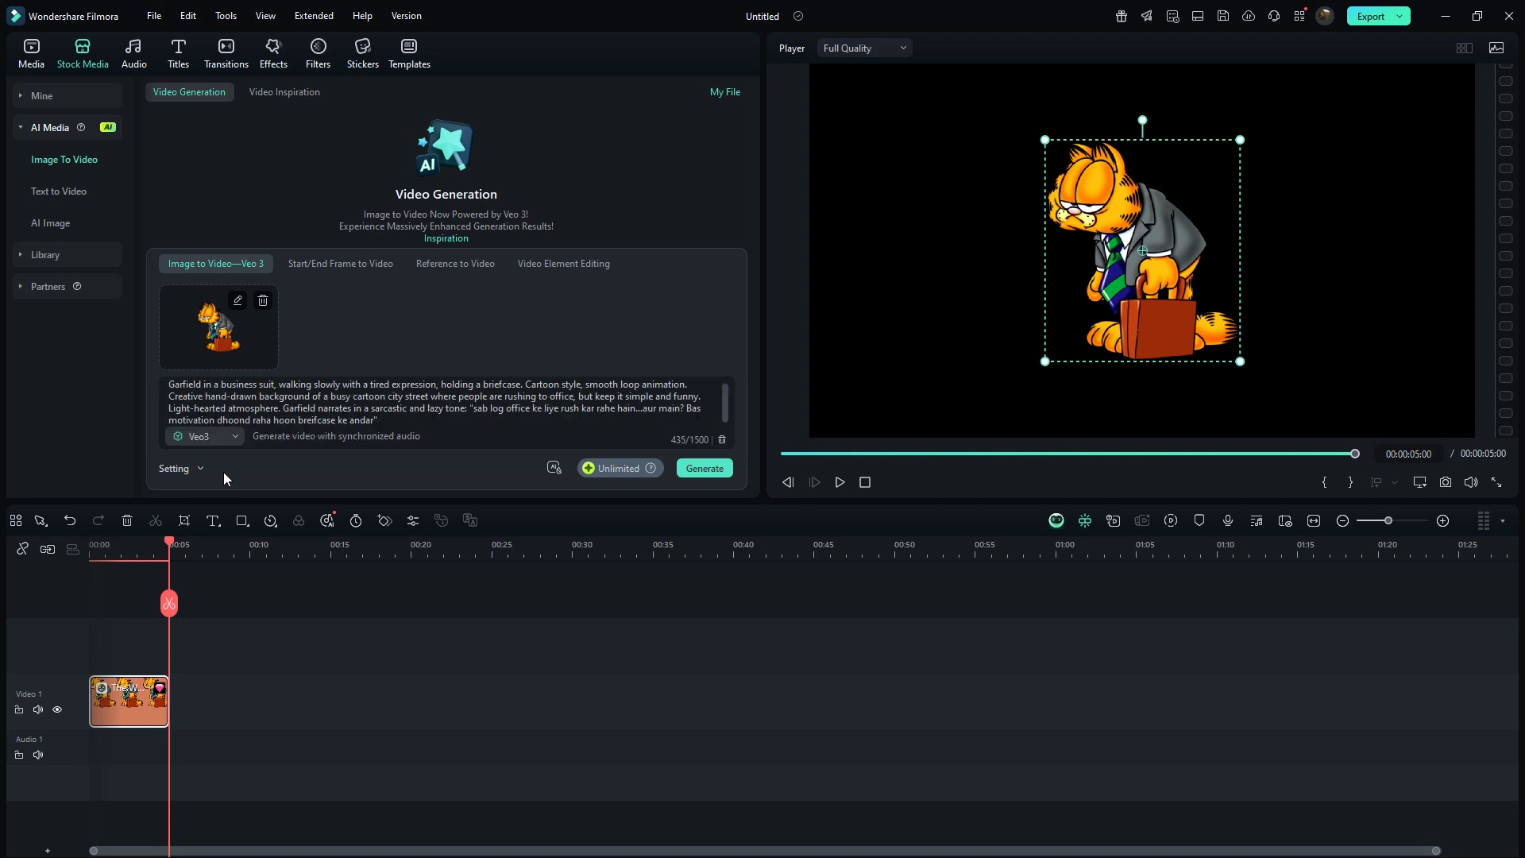
mouse_move(552, 473)
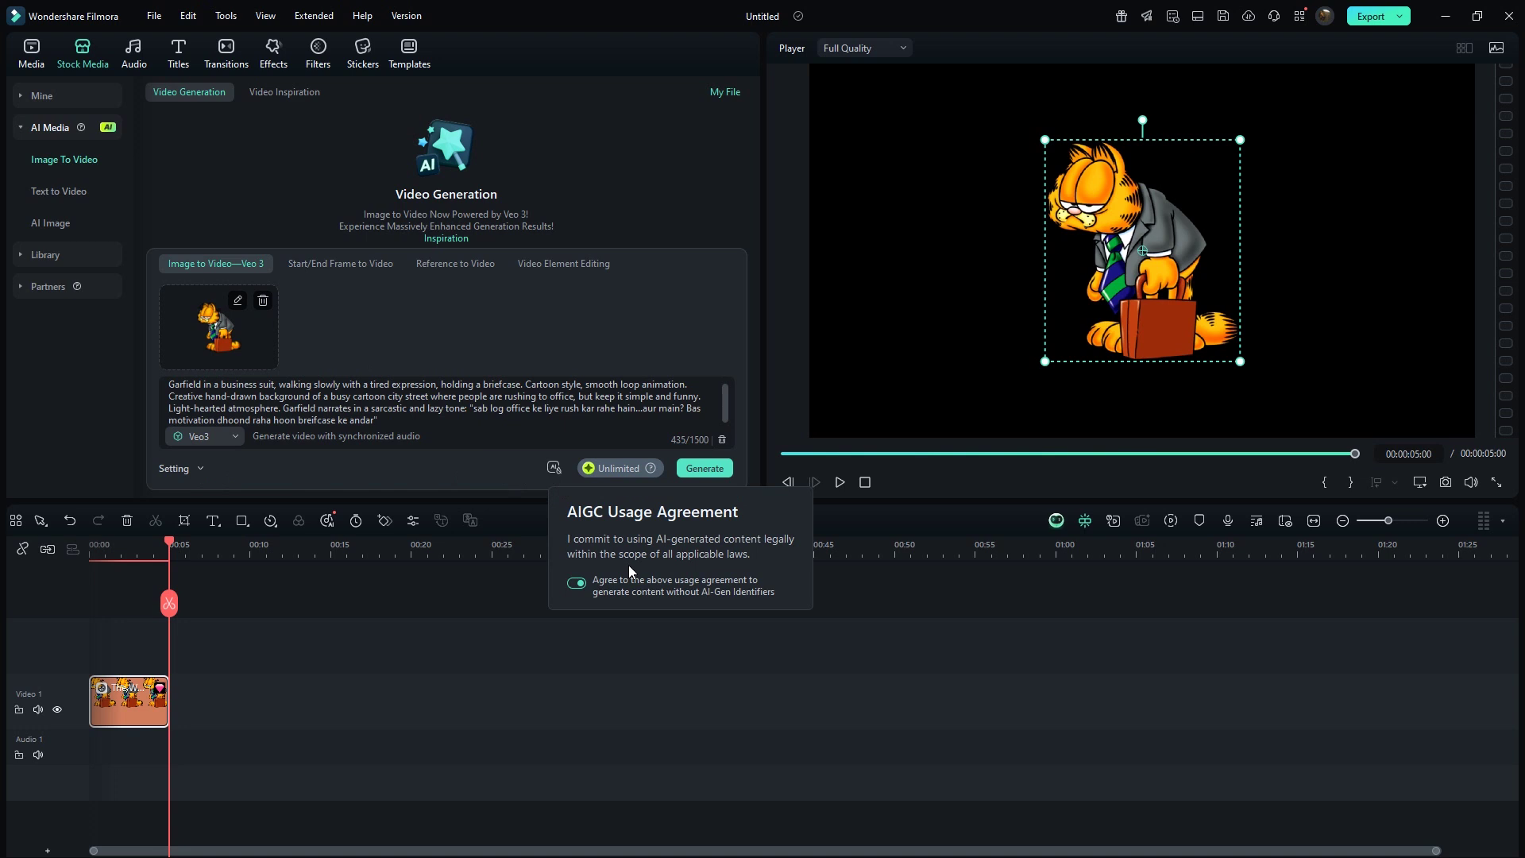
Generate the AI Garfield video and play back the result
left_click(704, 468)
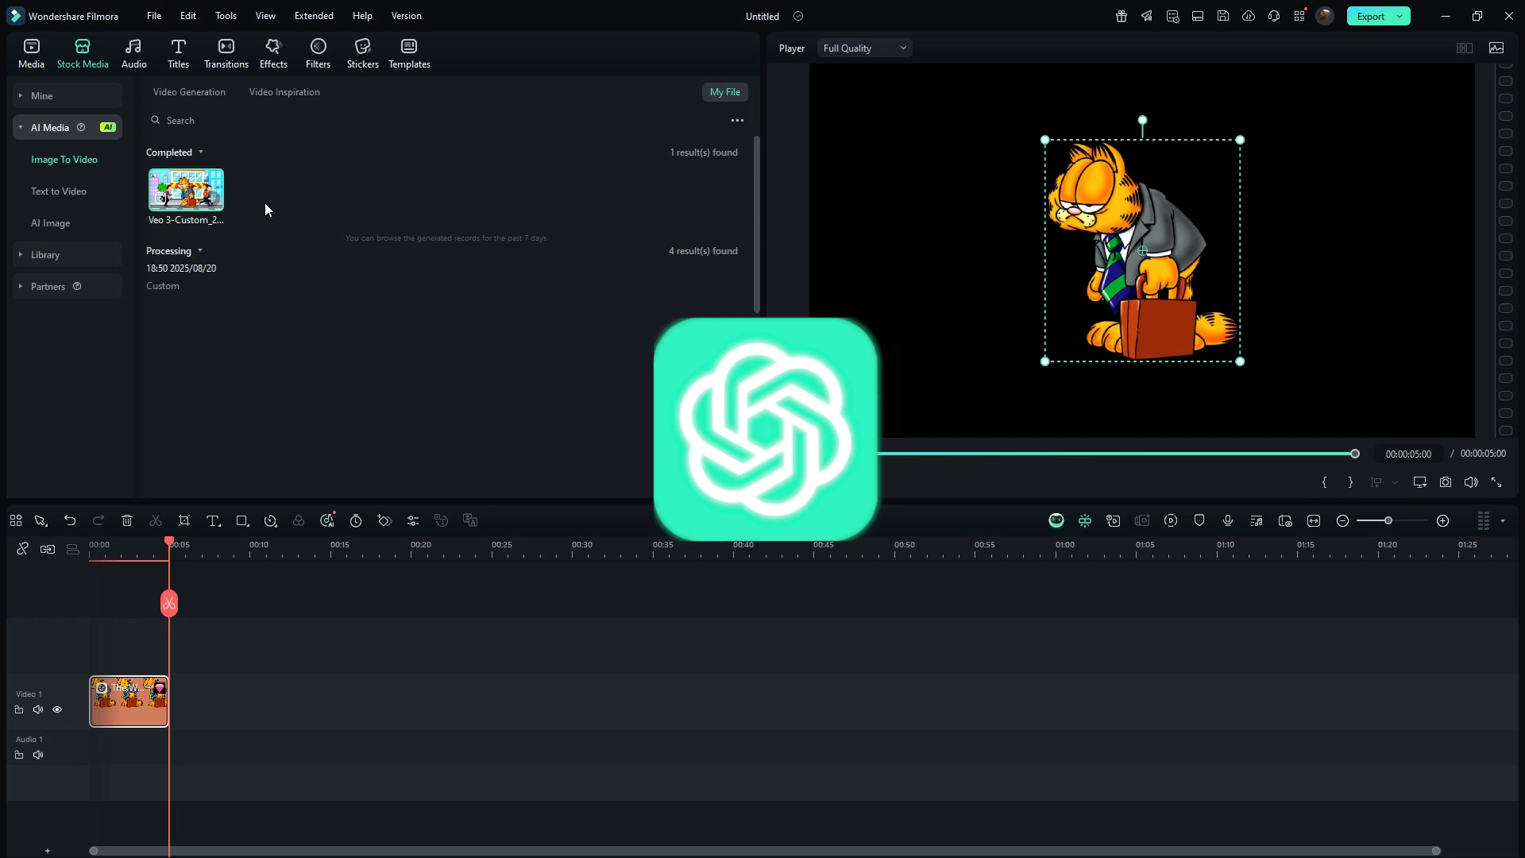
key("space")
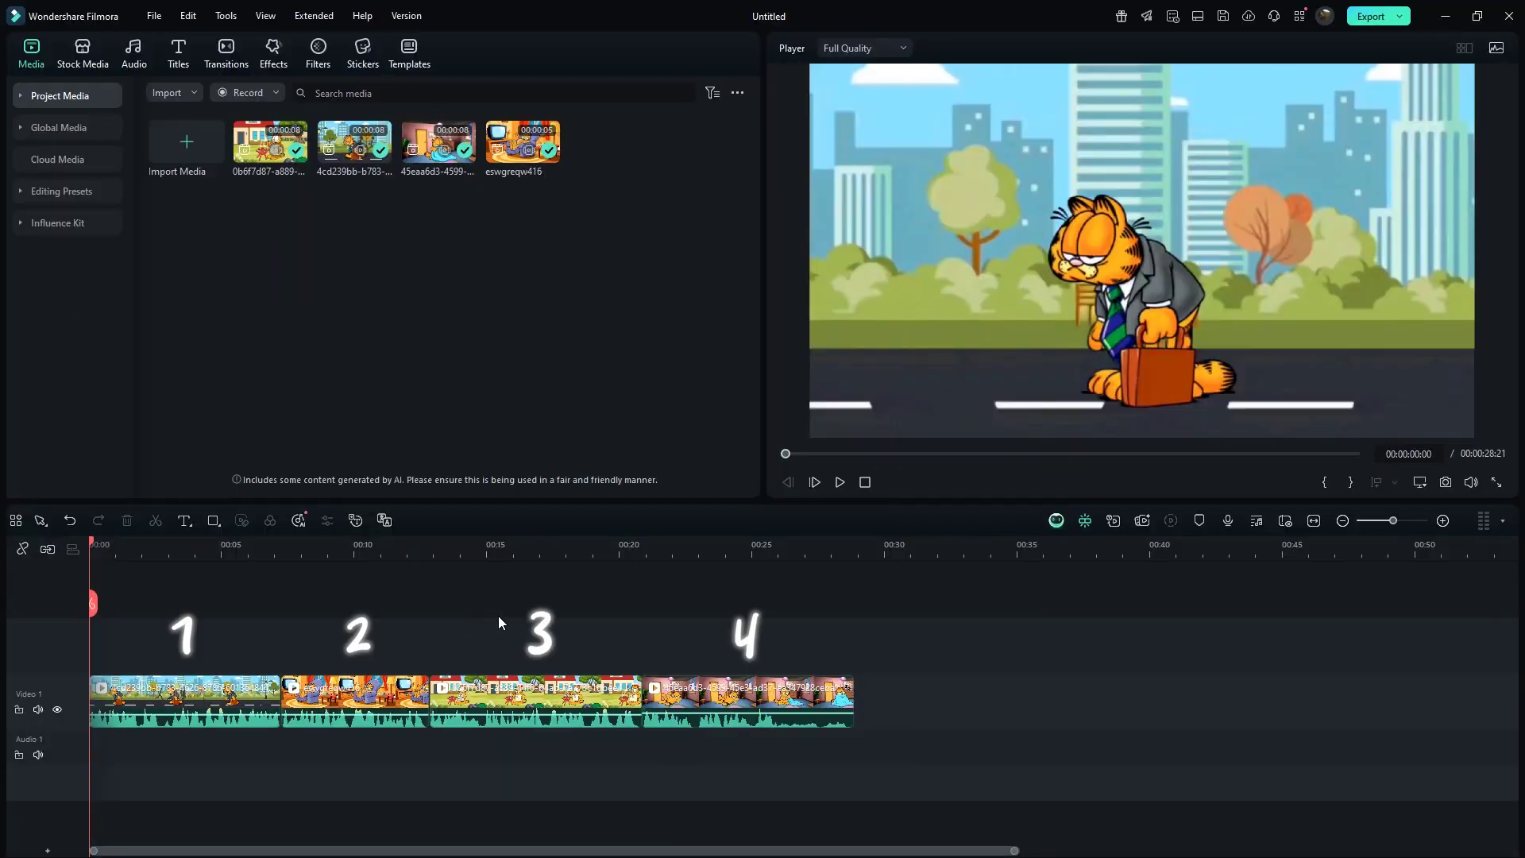
Place a Garfield Swipe transition between clips 1 and 2, shorten it, and preview it
left_click(227, 52)
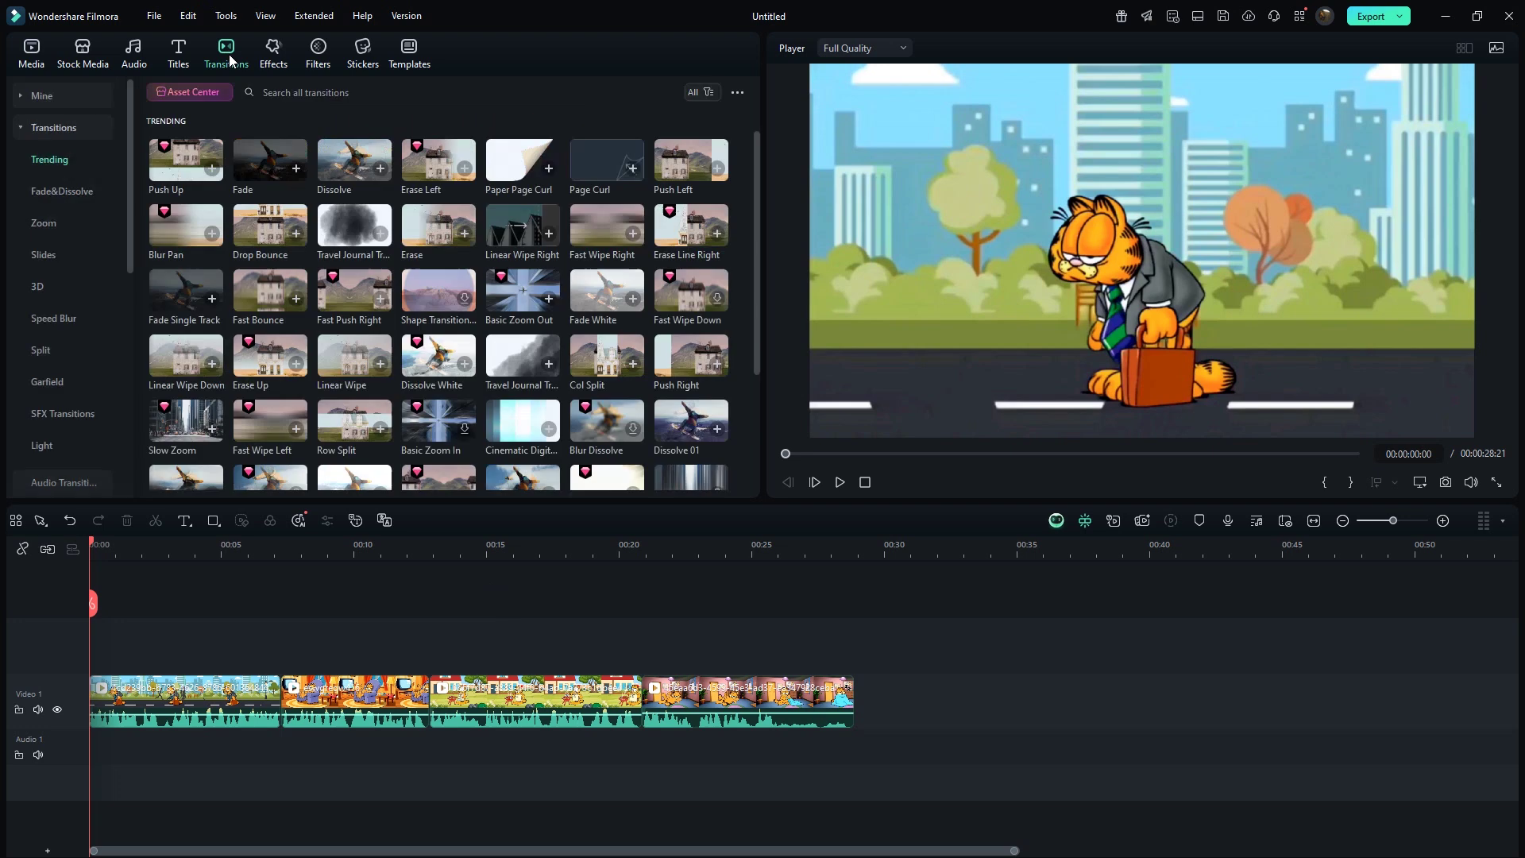
left_click(52, 390)
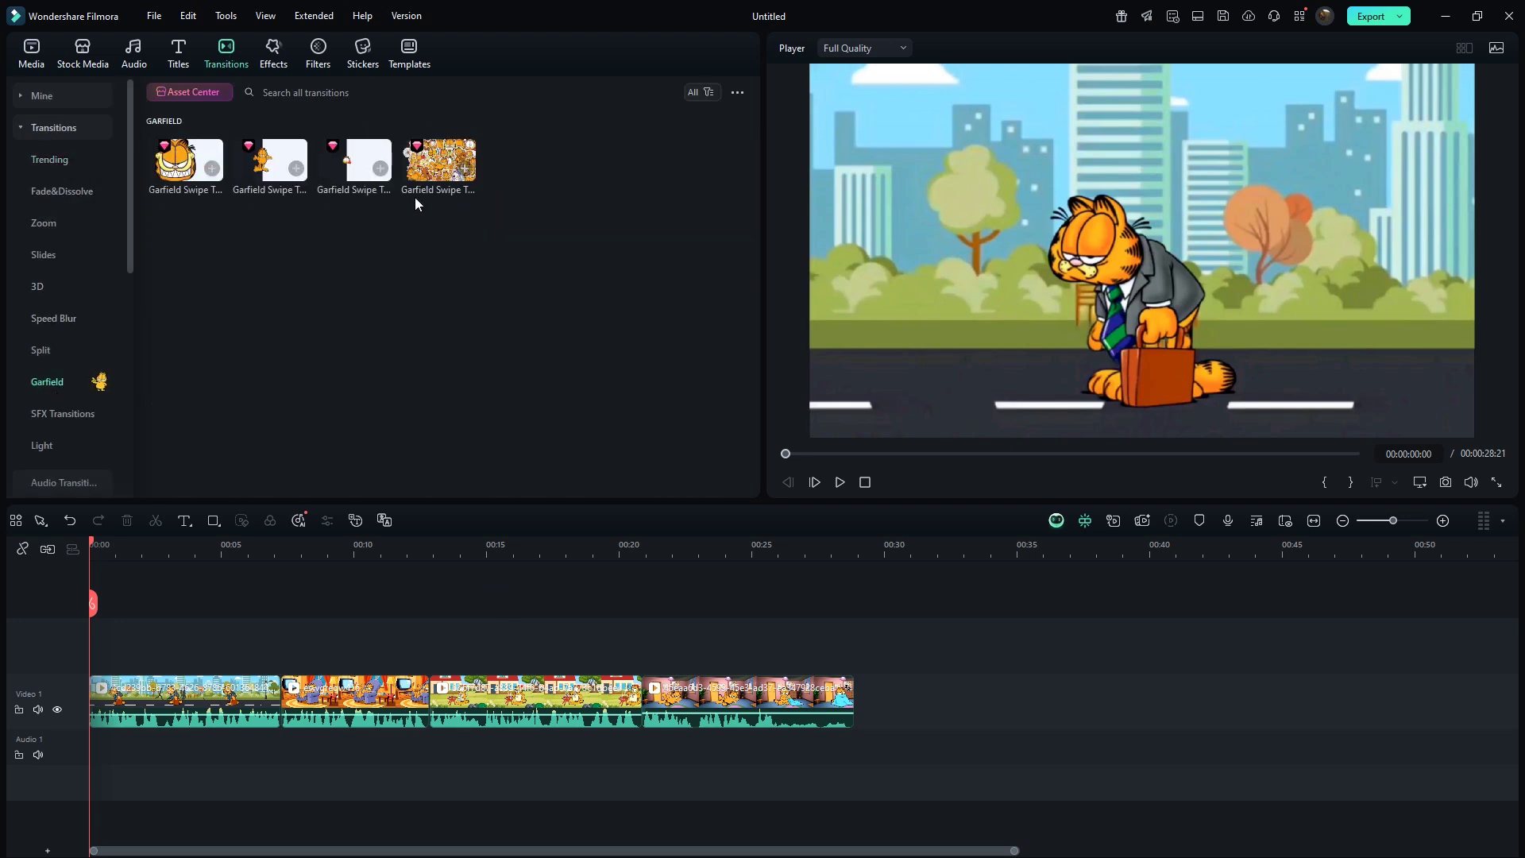
left_click_drag(437, 167, 262, 678)
double_click(286, 709)
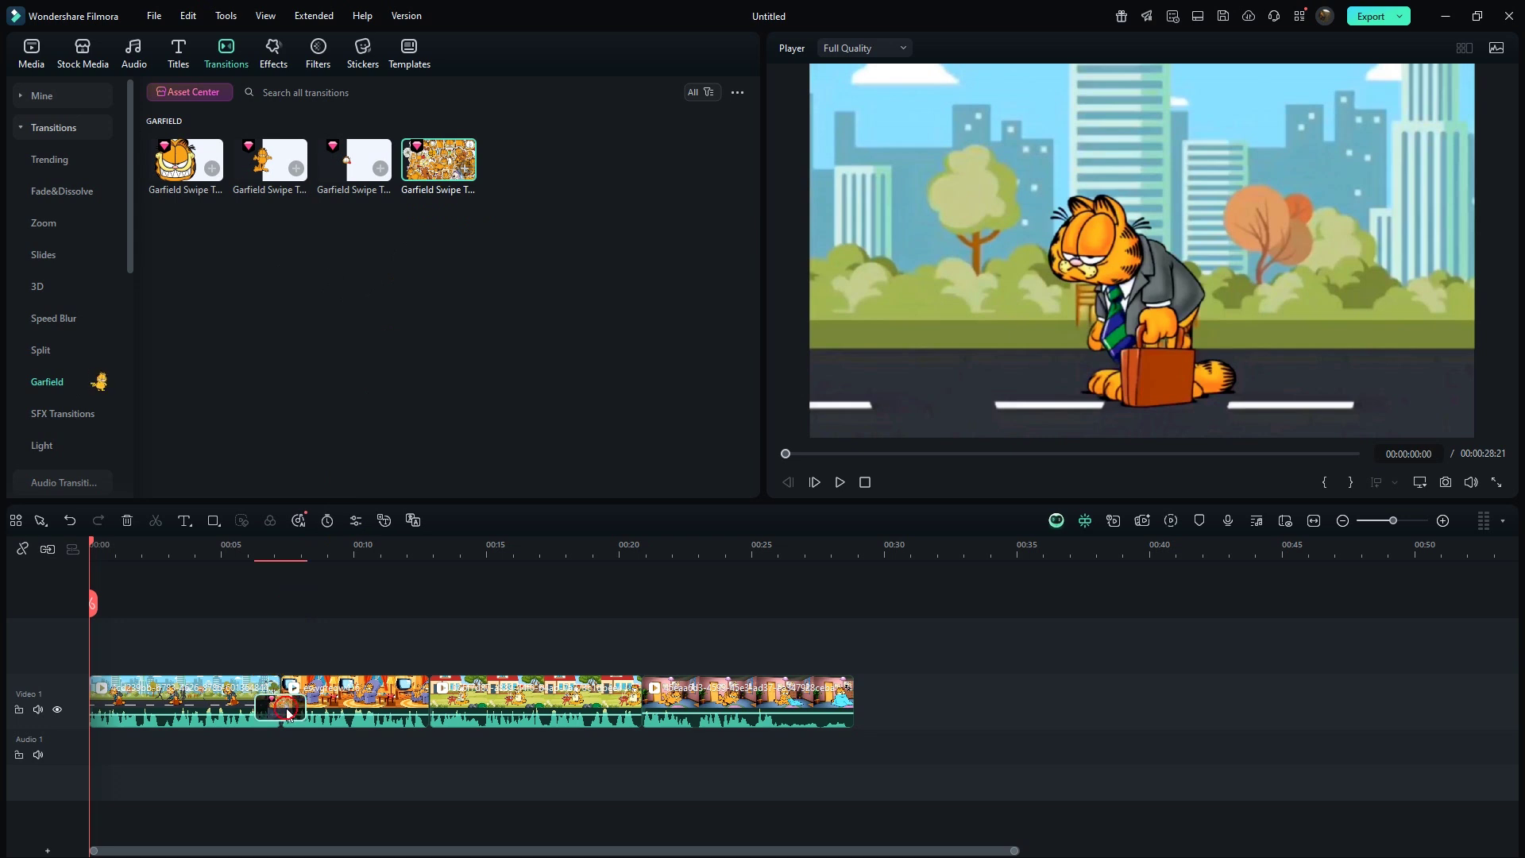
left_click_drag(415, 104, 416, 105)
left_click(249, 544)
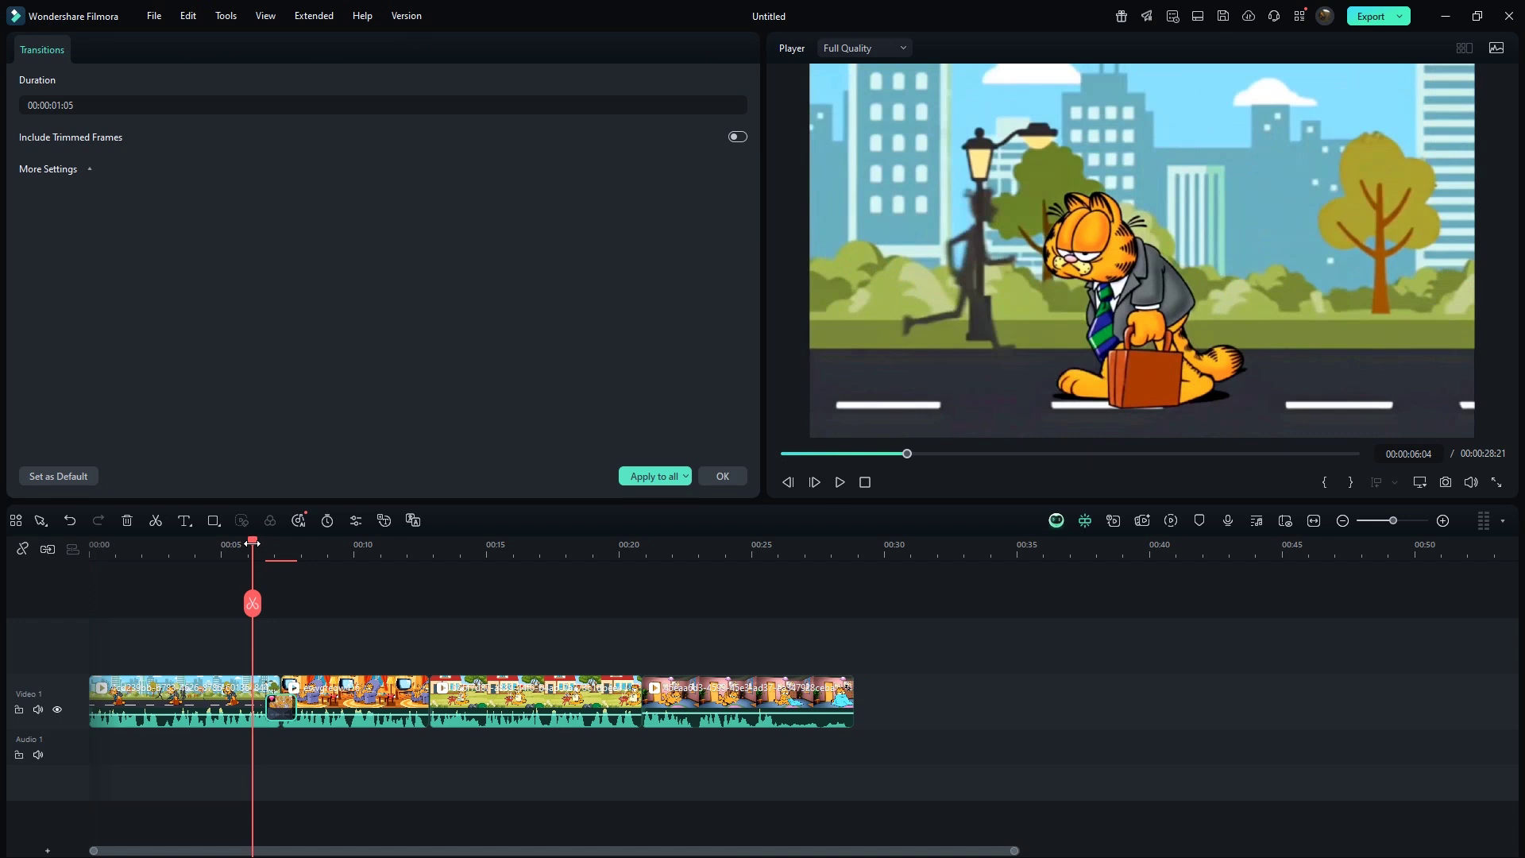
key("space")
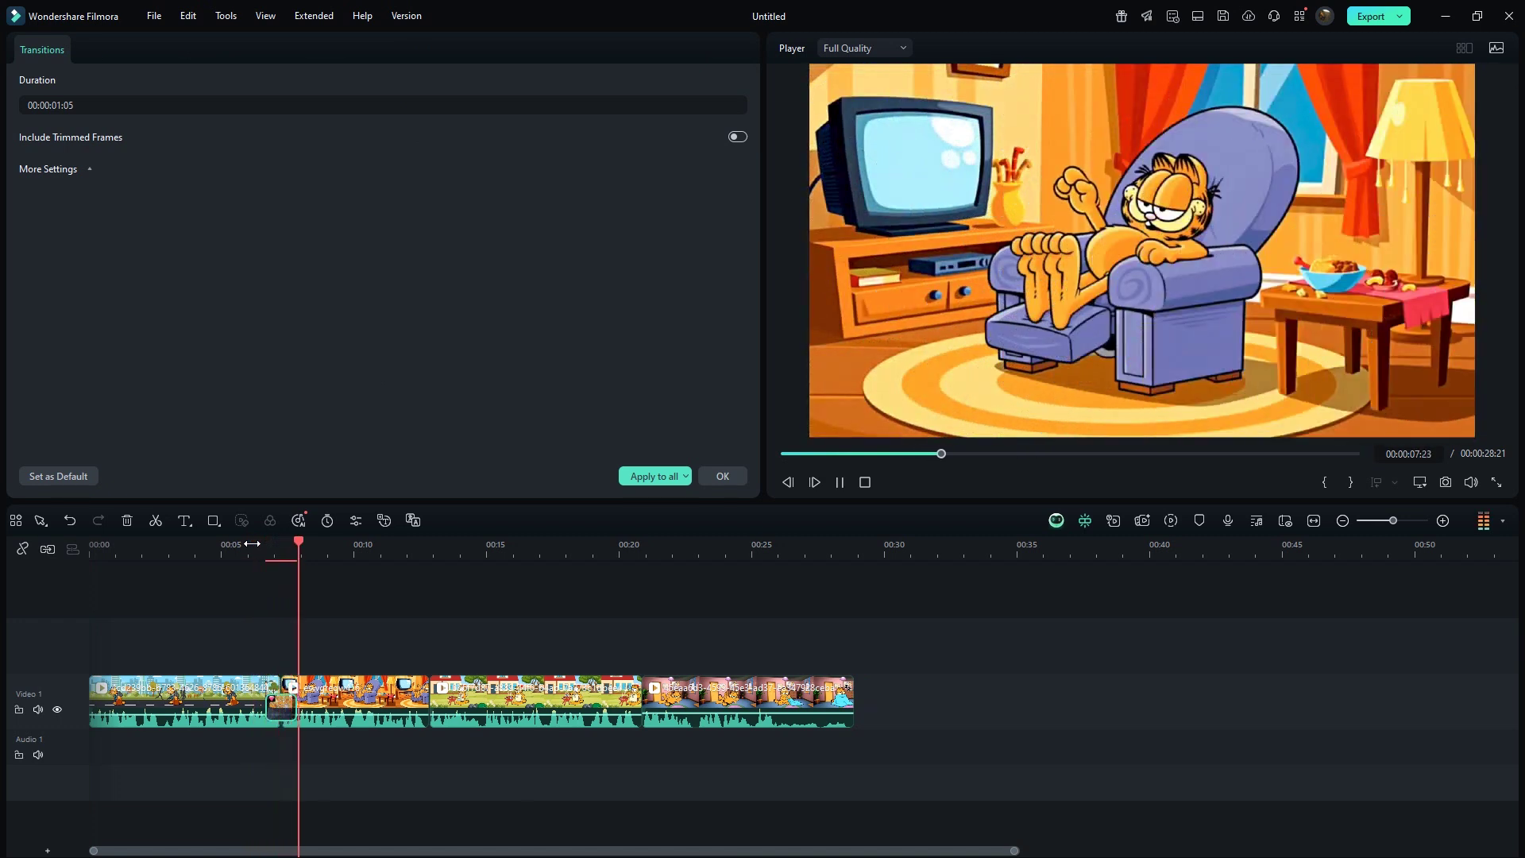
key("space")
left_click(720, 476)
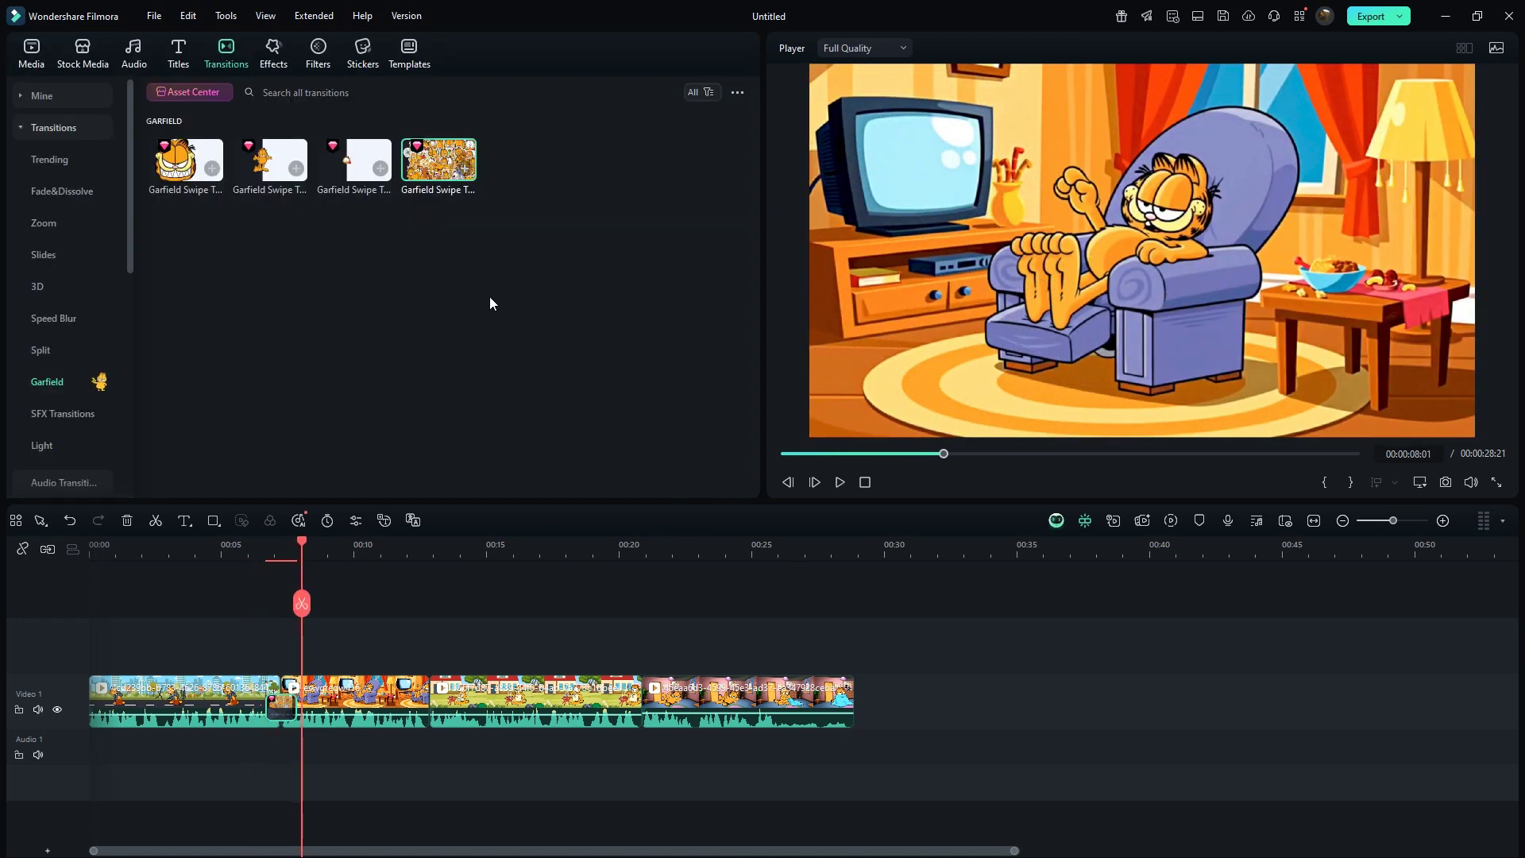
Add the same Swipe transition between clips 2–3 and 3–4, then select the second one
left_click_drag(438, 162, 413, 702)
left_click_drag(438, 163, 642, 702)
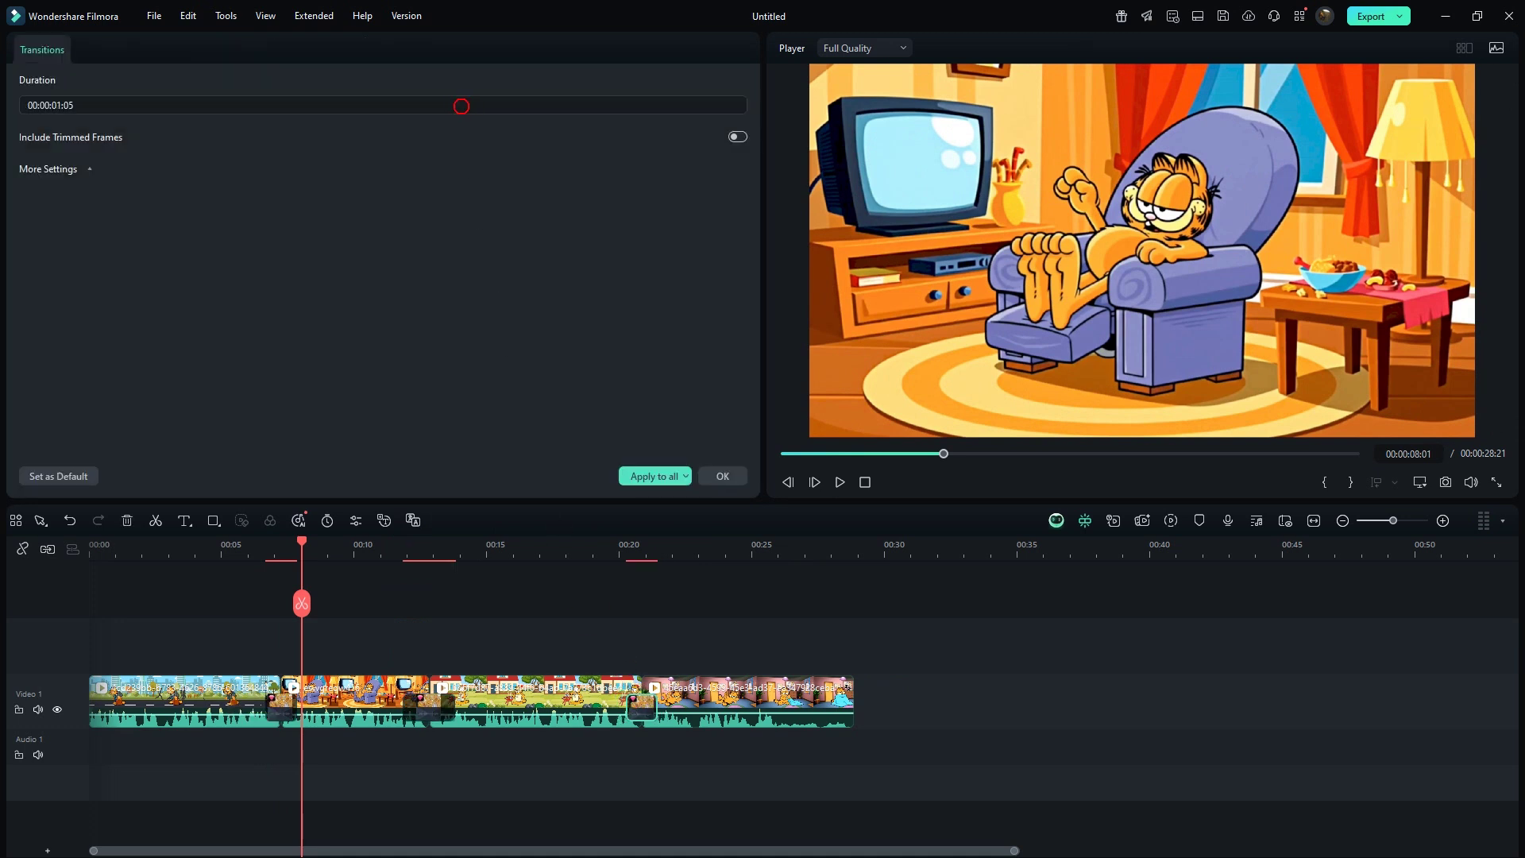
left_click(429, 706)
scroll(443, 108, "down", 5)
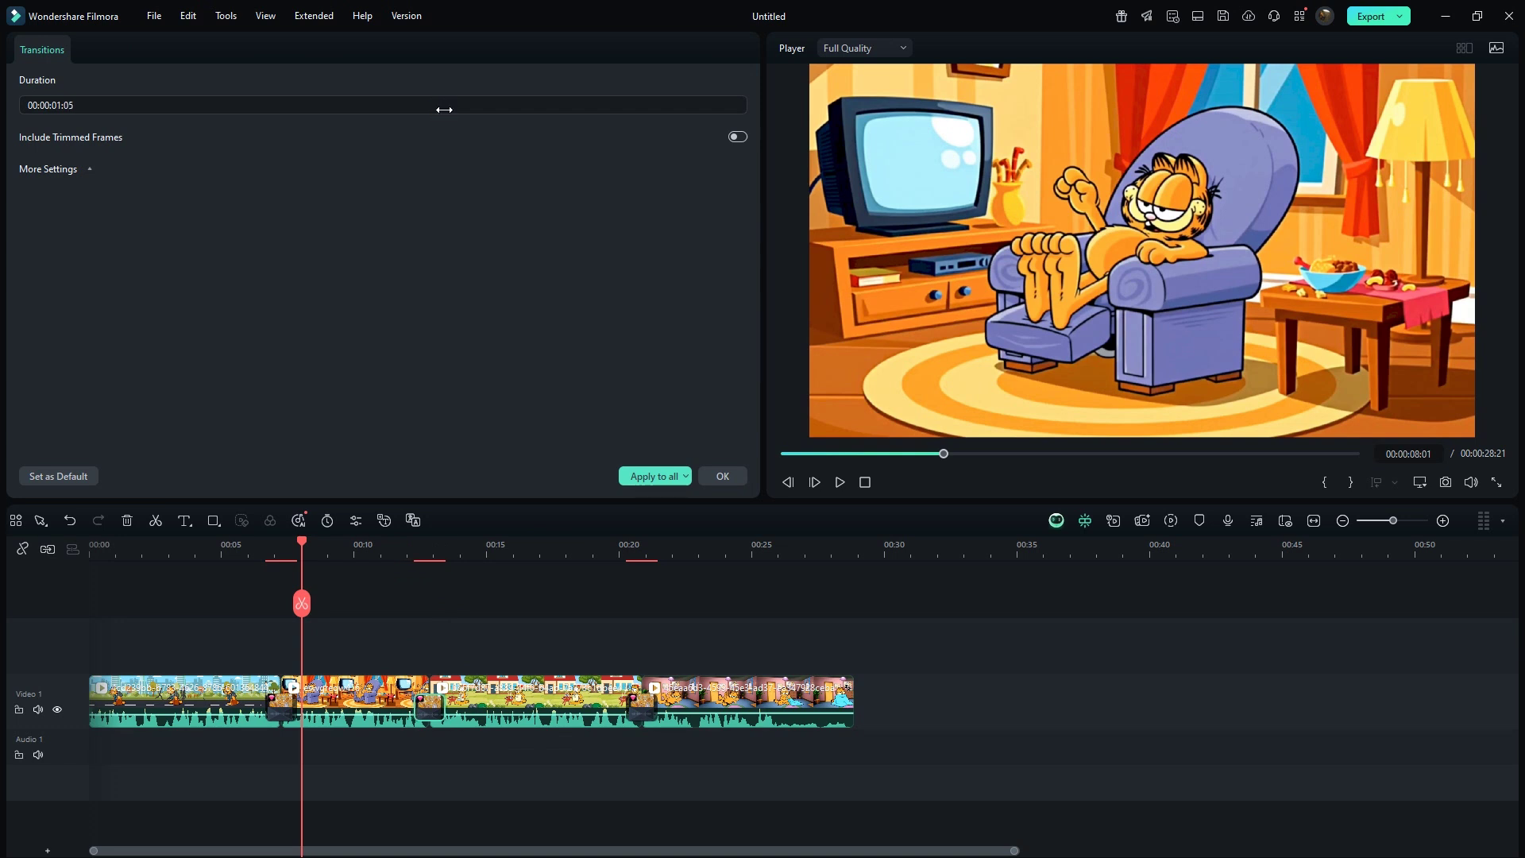
Put Cartoon Stretch Zoom In transition sounds on Audio 1 under the transitions, previewing the first
left_click(720, 476)
left_click(134, 56)
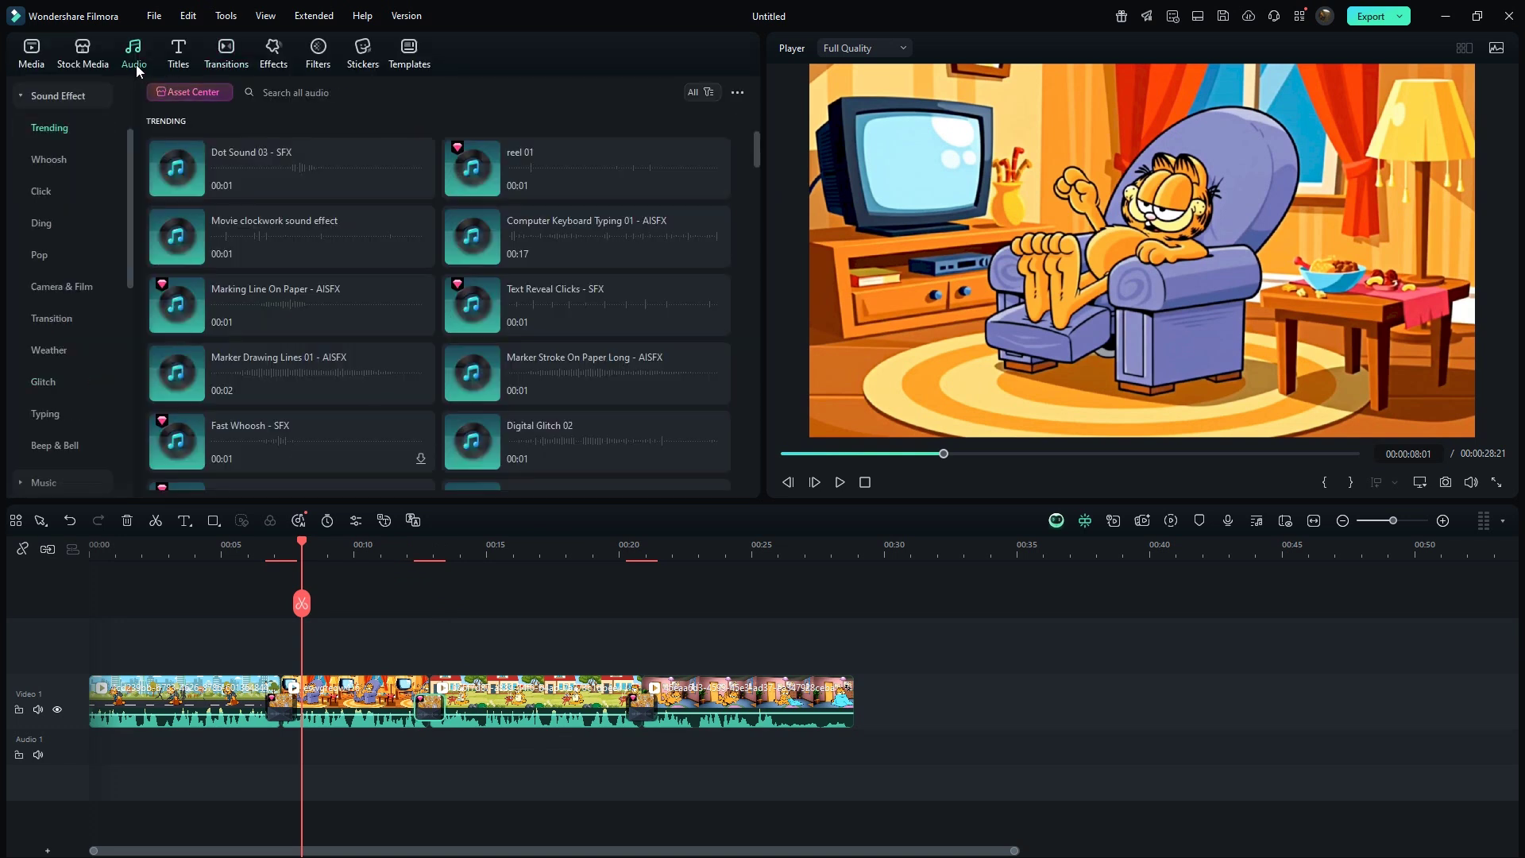
left_click(80, 327)
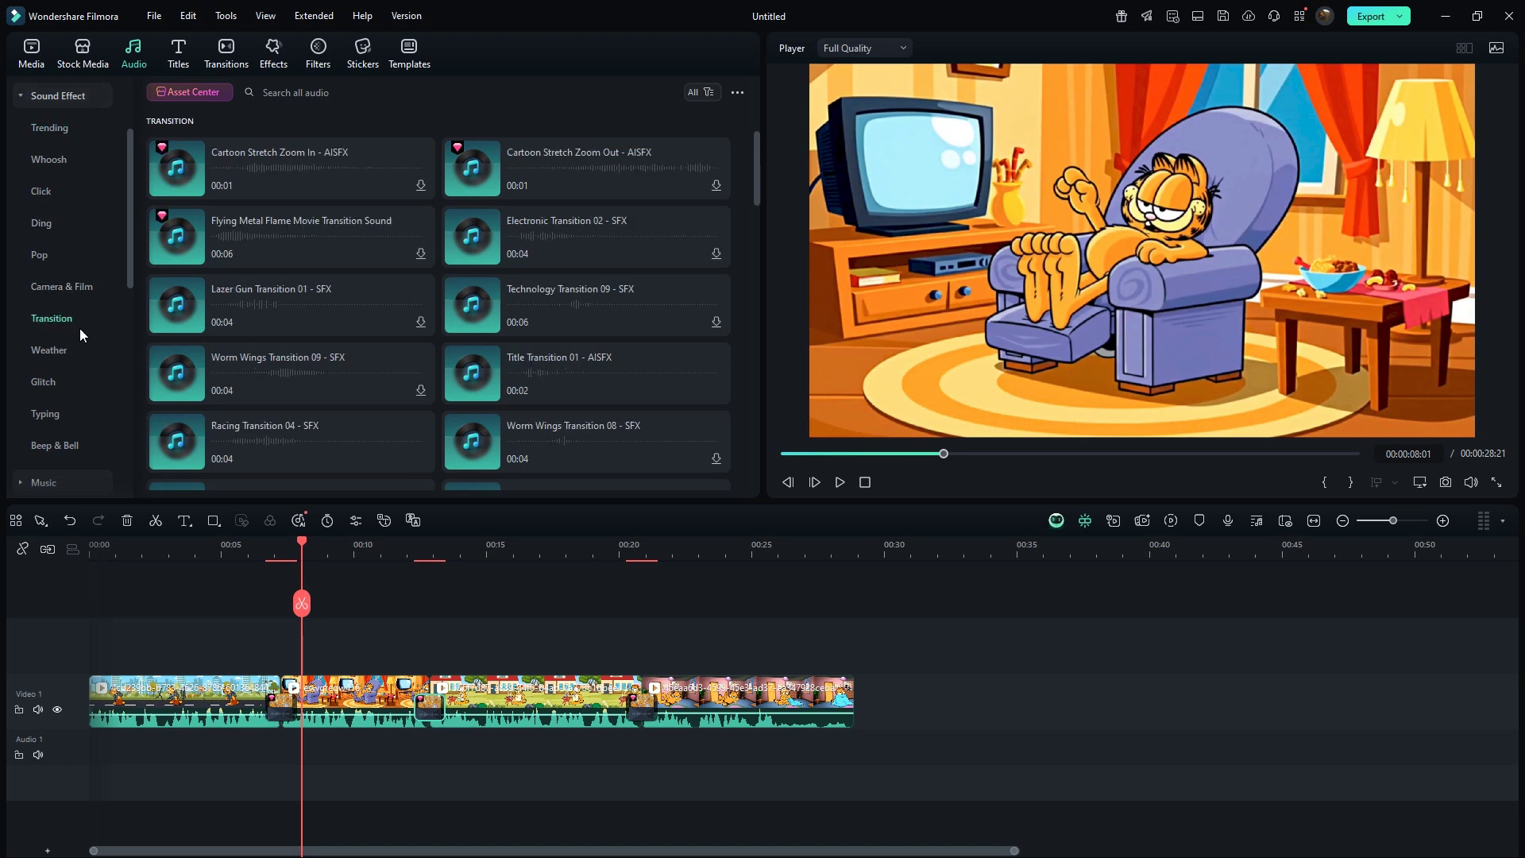
left_click_drag(279, 176, 281, 753)
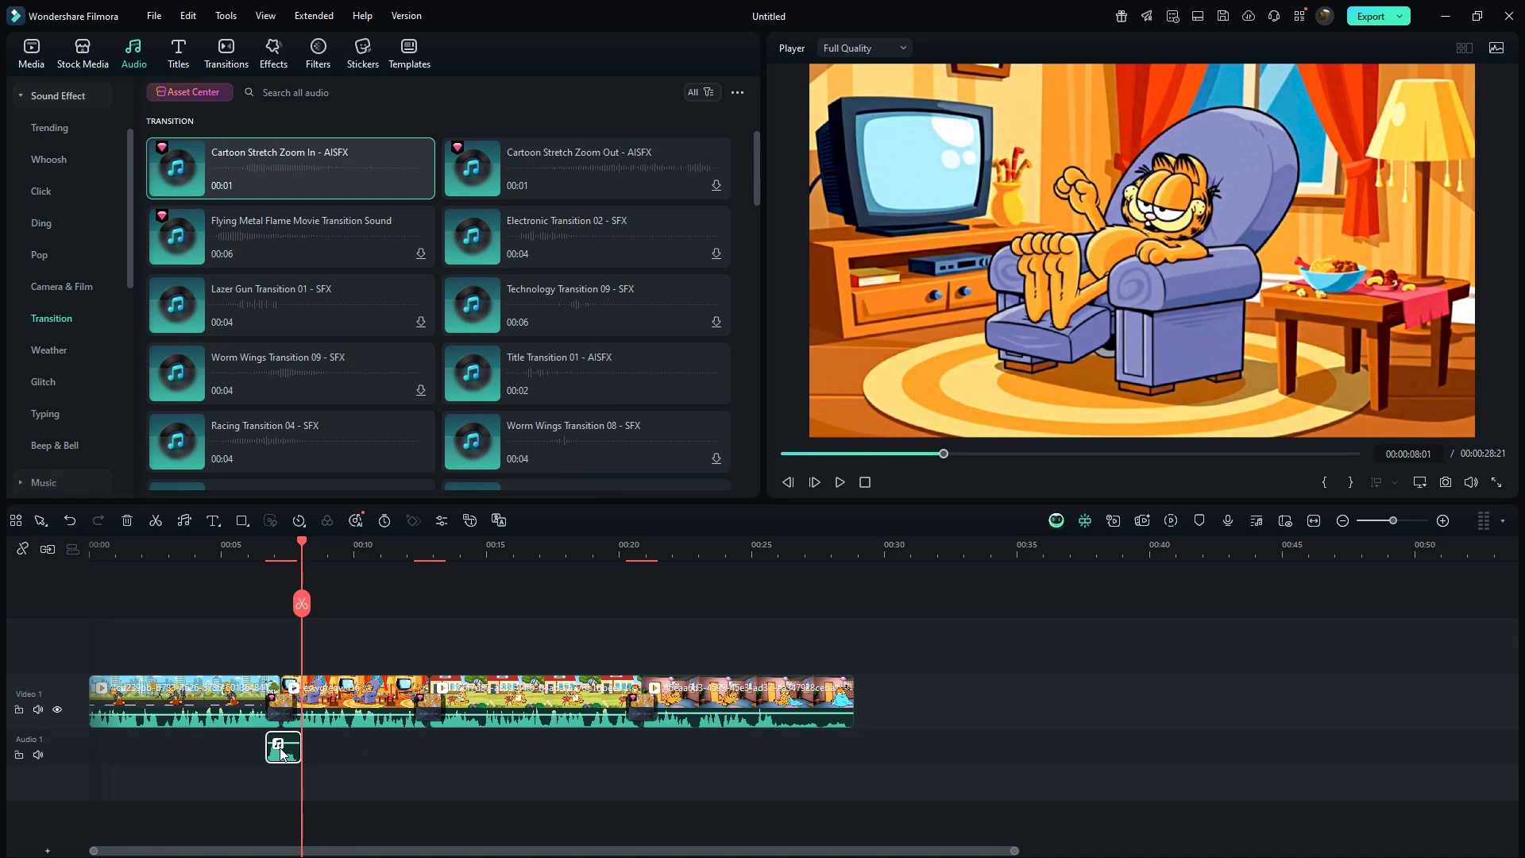
left_click(262, 556)
key("space")
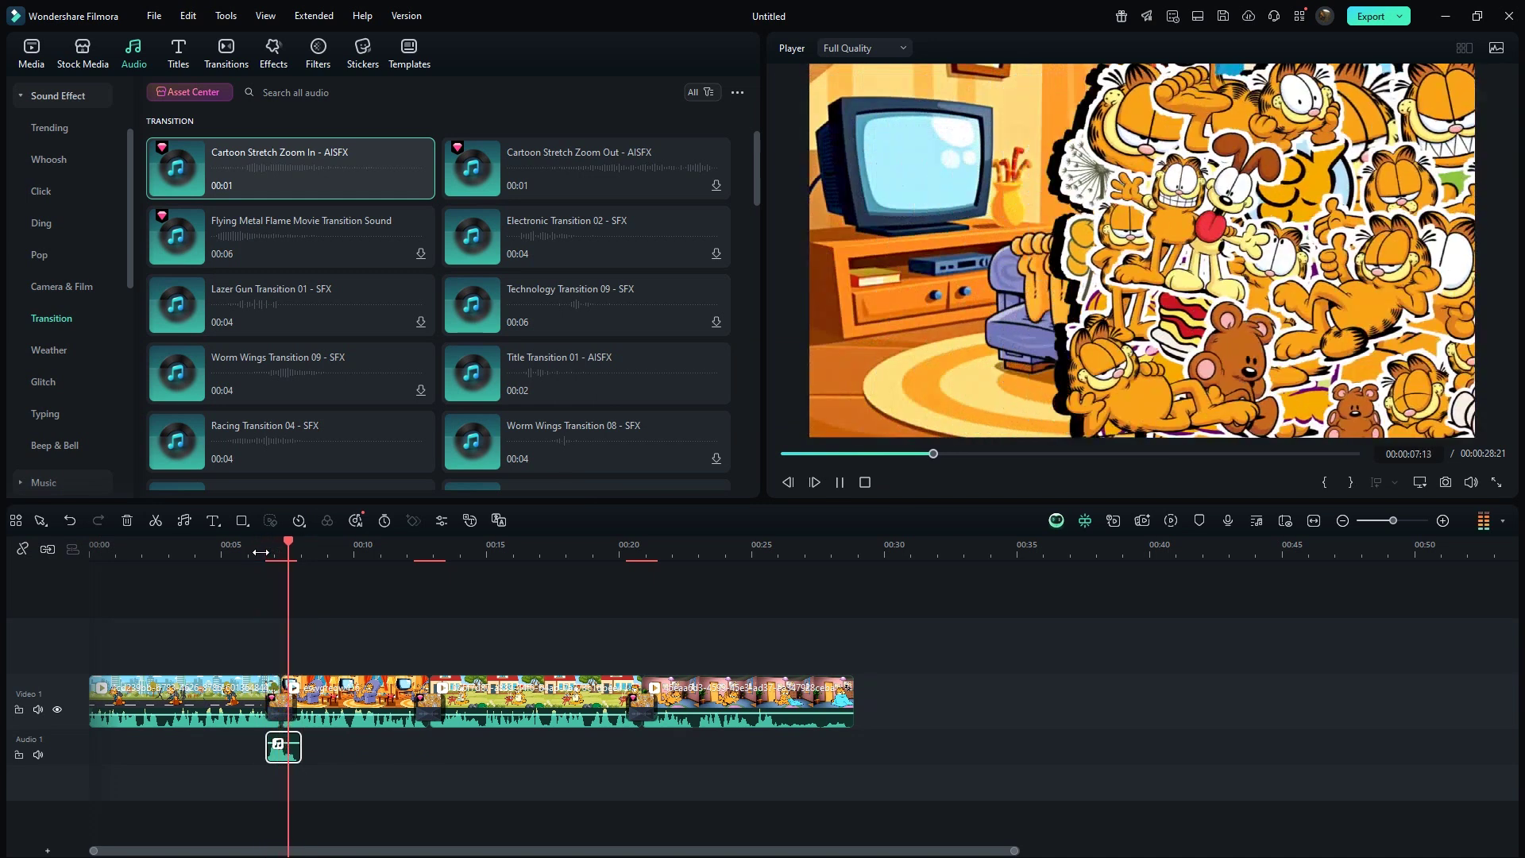
left_click_drag(278, 179, 625, 764)
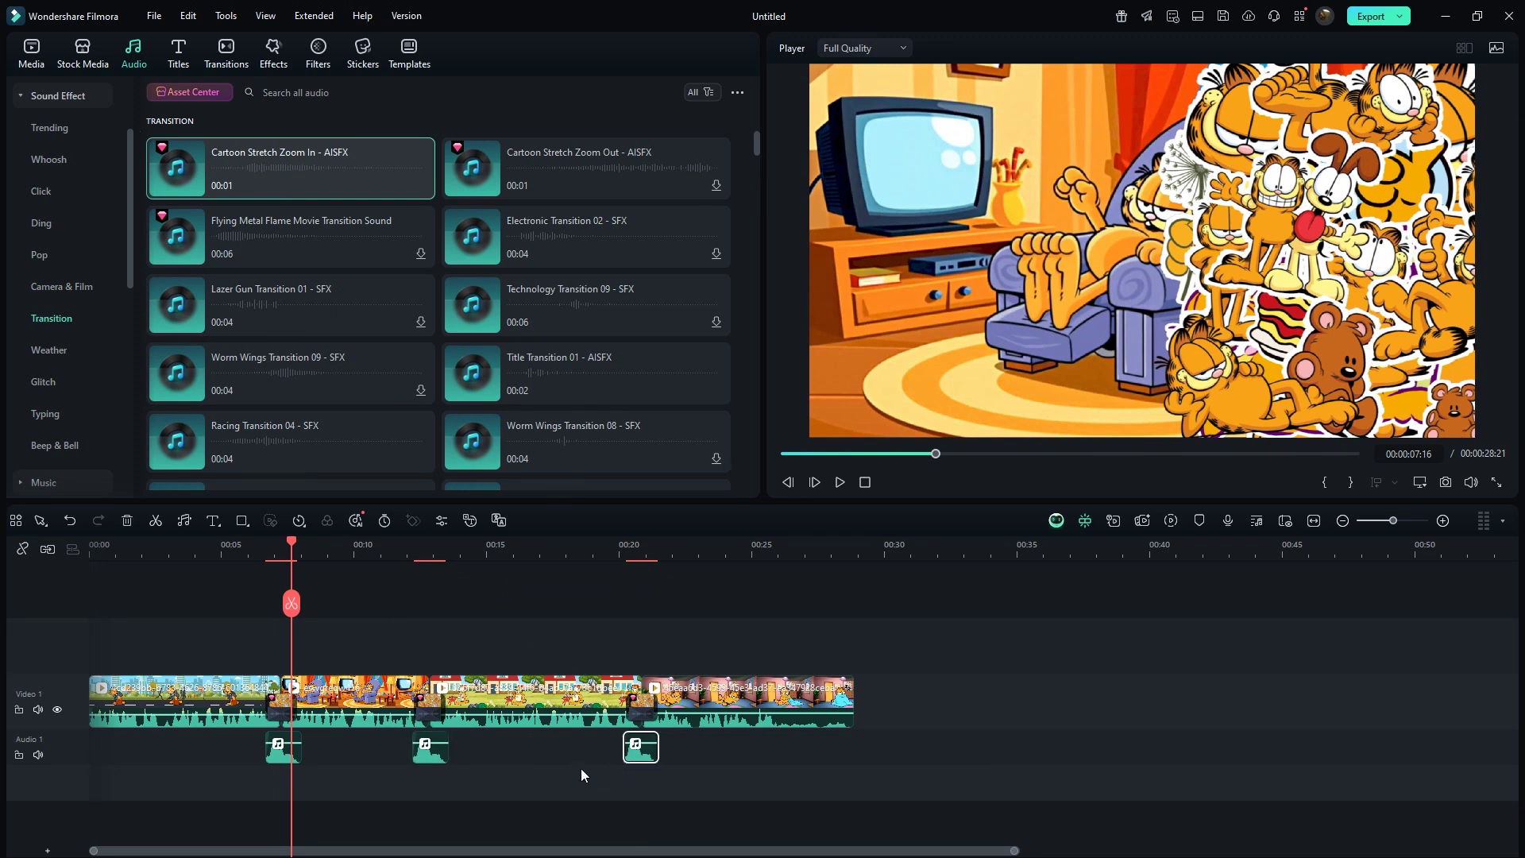
Add the Garfield Cheesy Warmth filter, stretch it across the whole video, and set opacity 50%
left_click(318, 54)
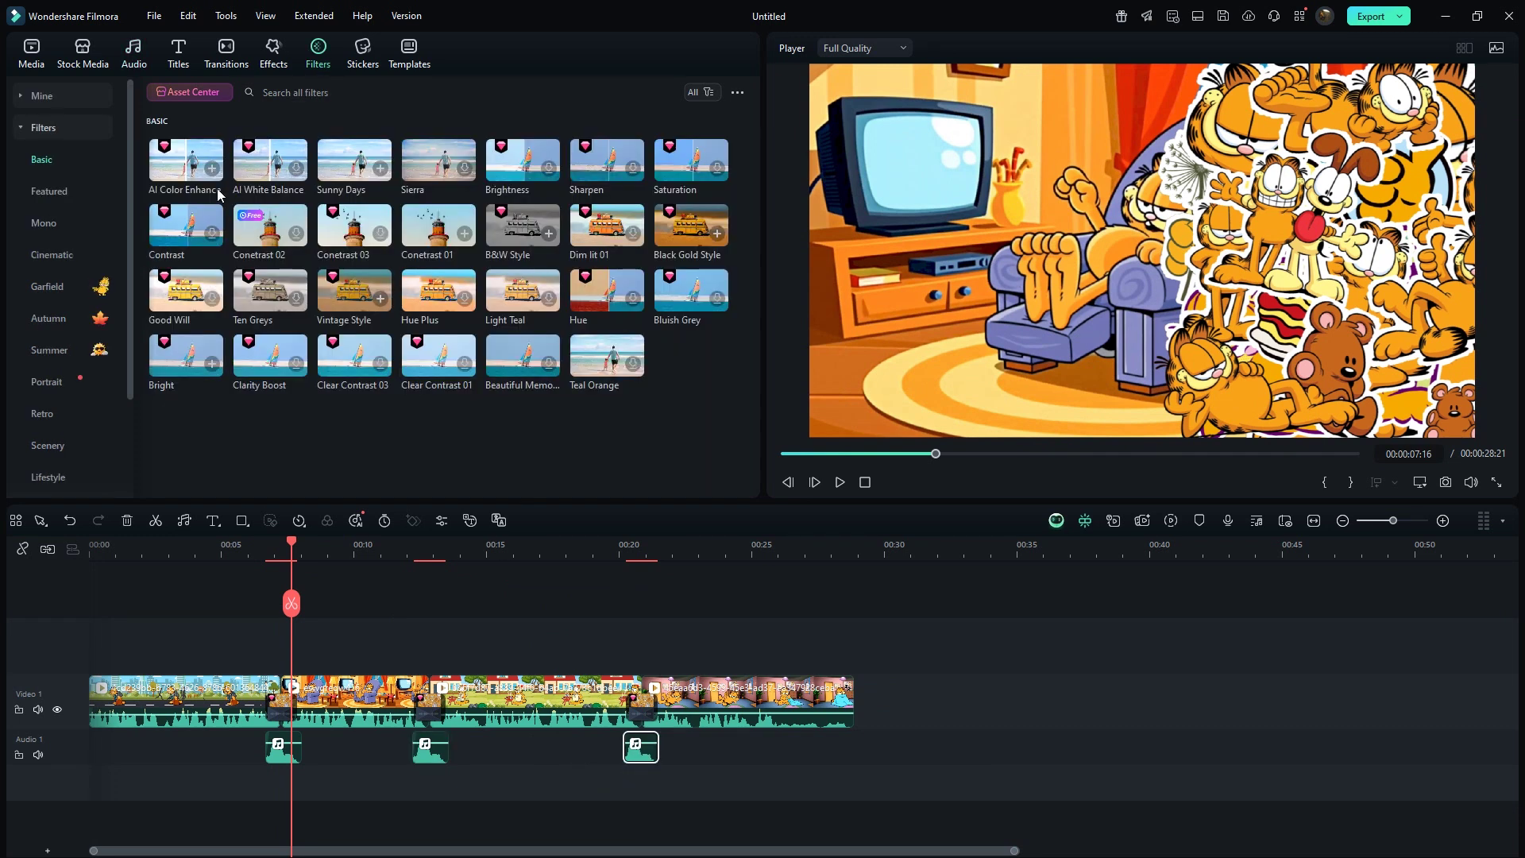
left_click(71, 291)
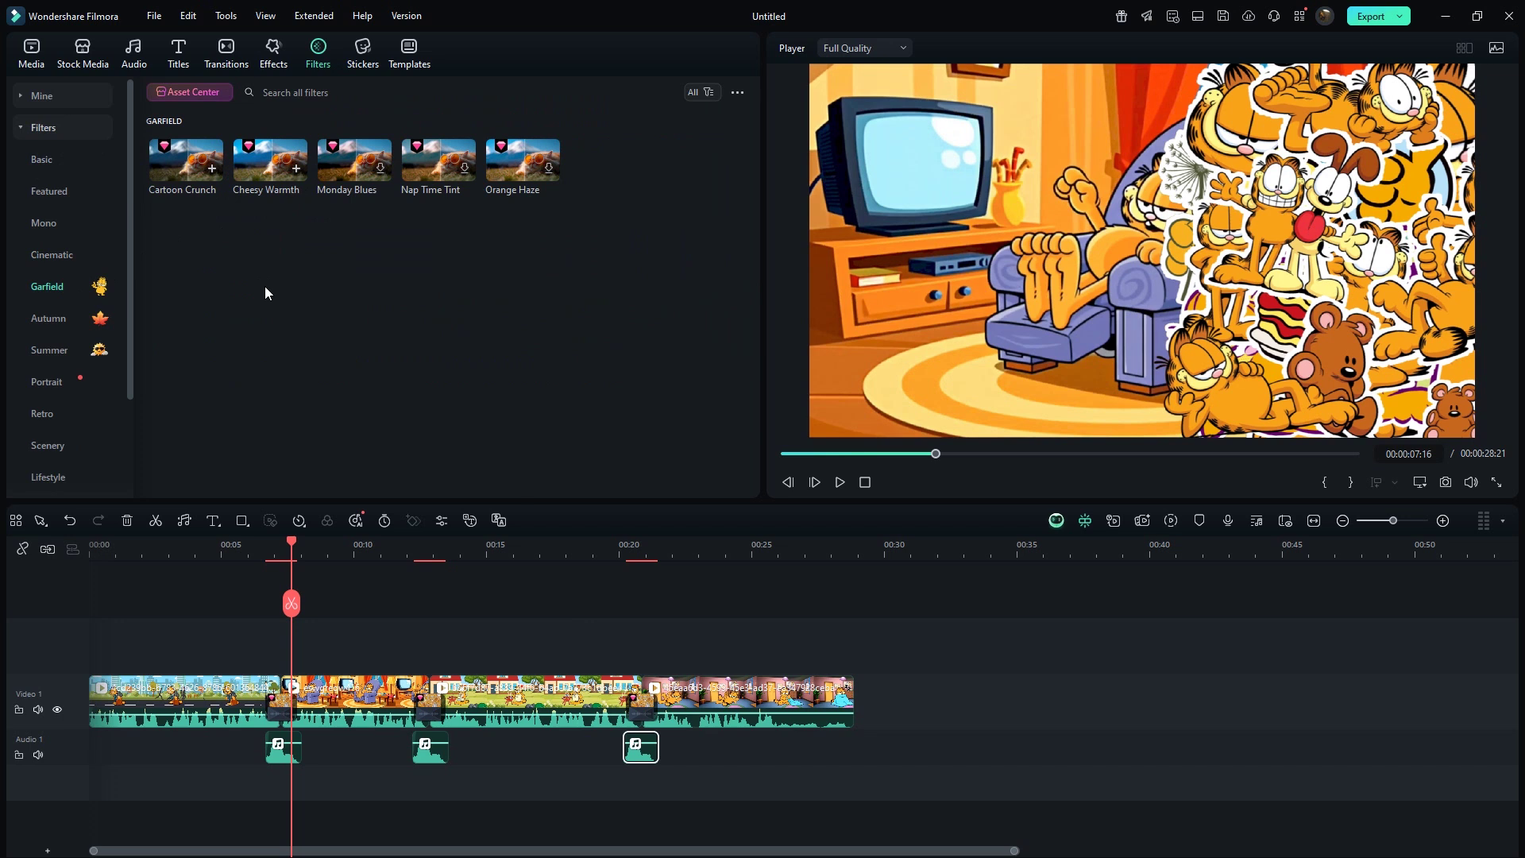
left_click_drag(270, 163, 119, 660)
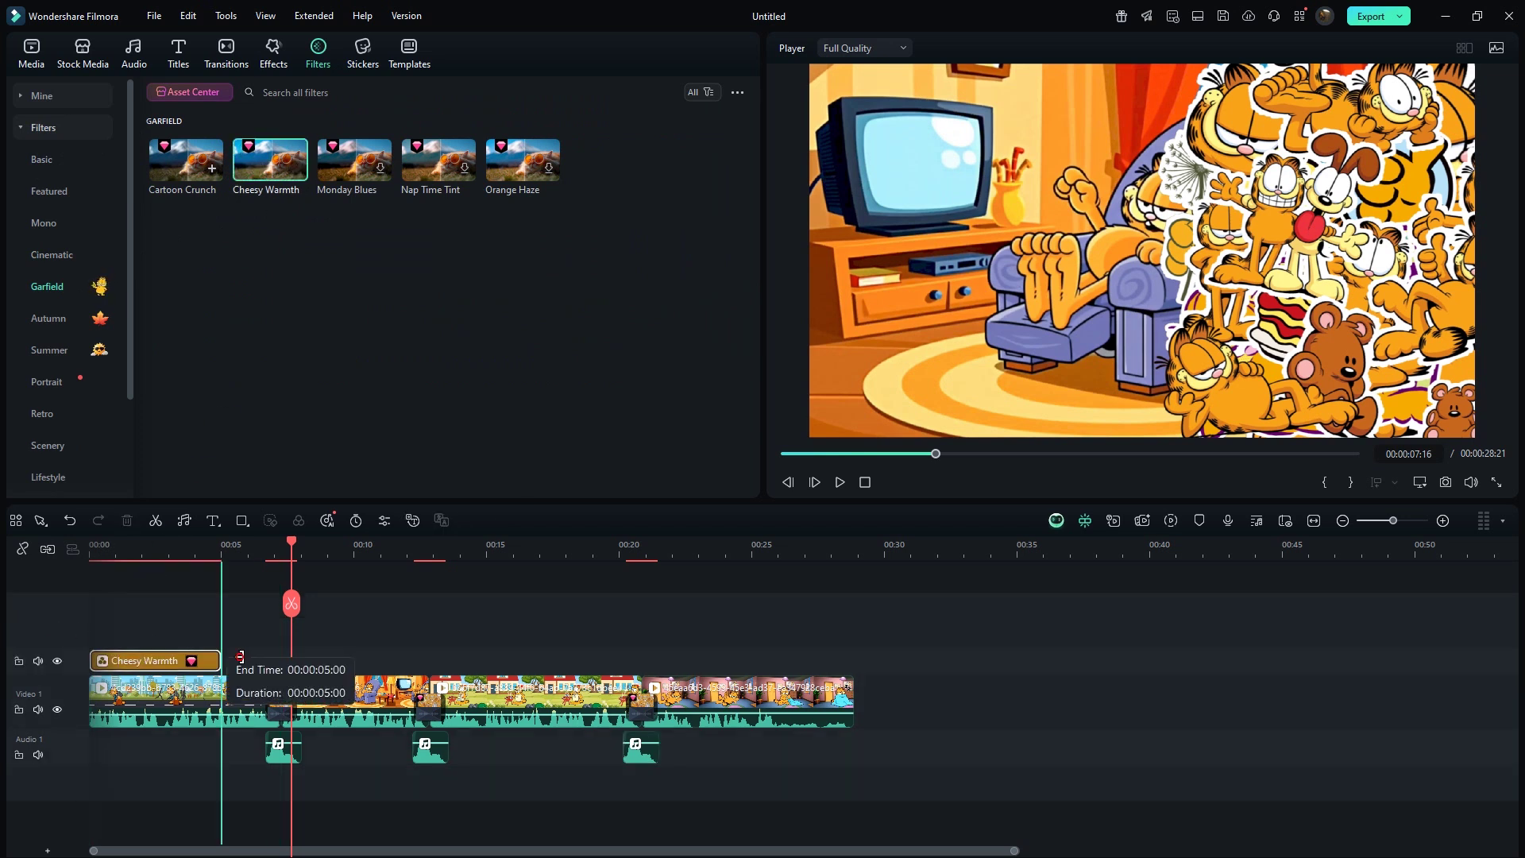
left_click_drag(240, 656, 854, 658)
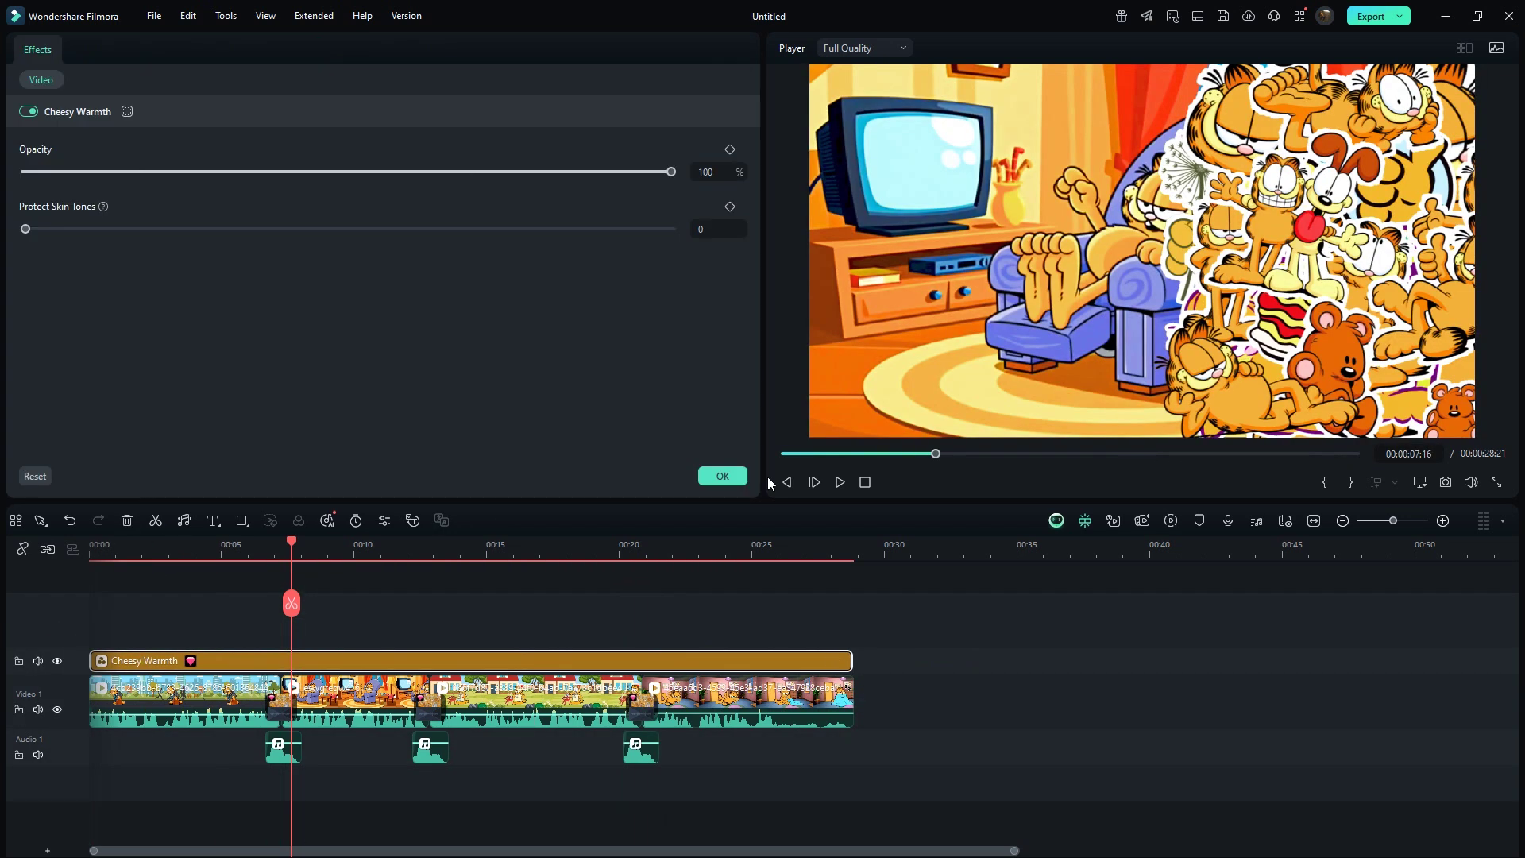
key("Return")
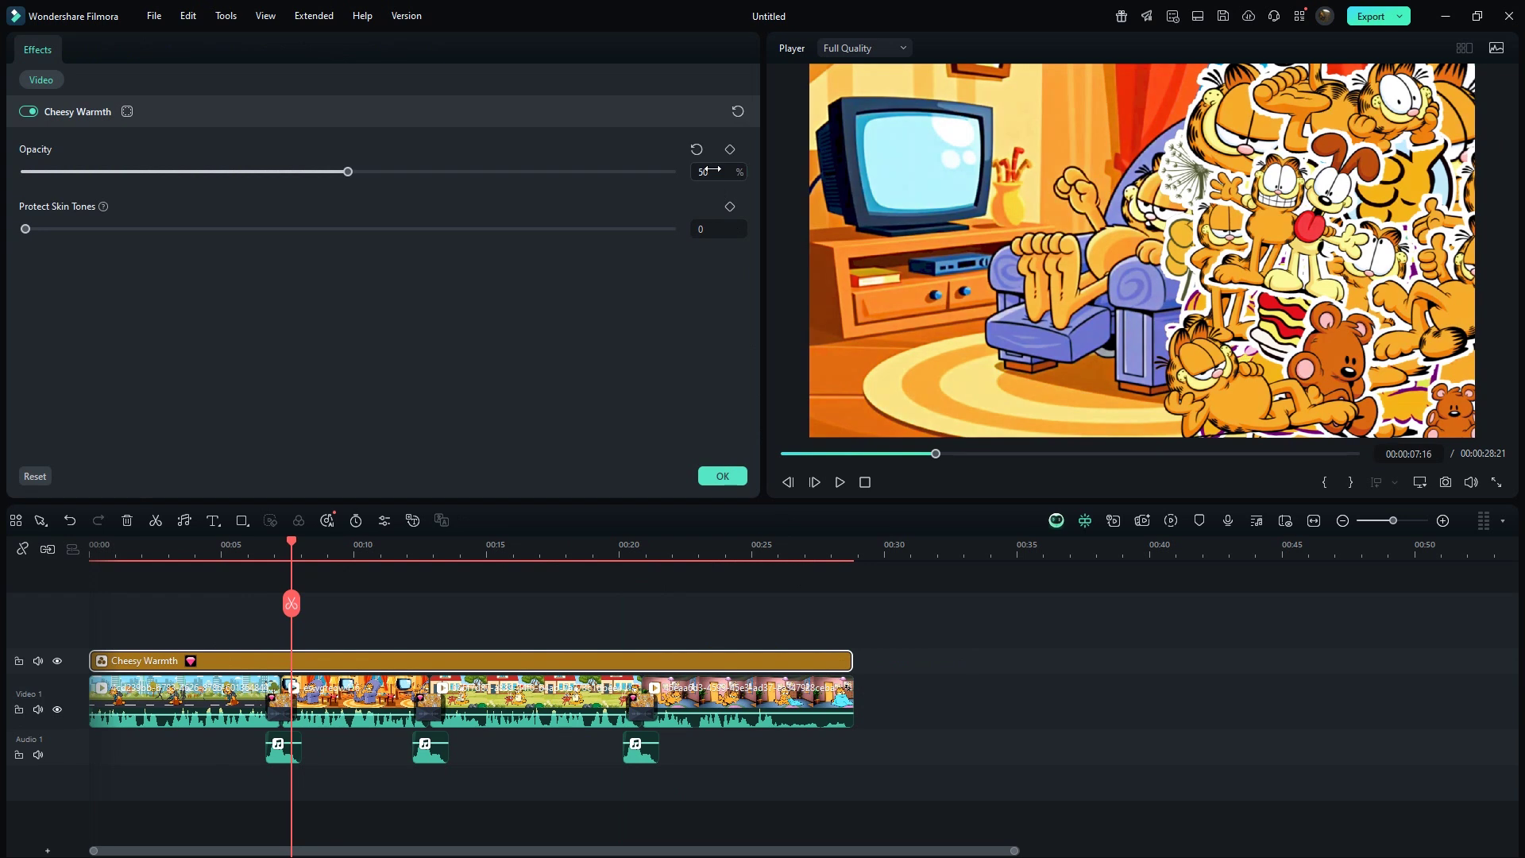
left_click(705, 474)
Search 'scanline' and lay Scanline Effect 1 over the whole video with density 10, opacity 15%
left_click(274, 49)
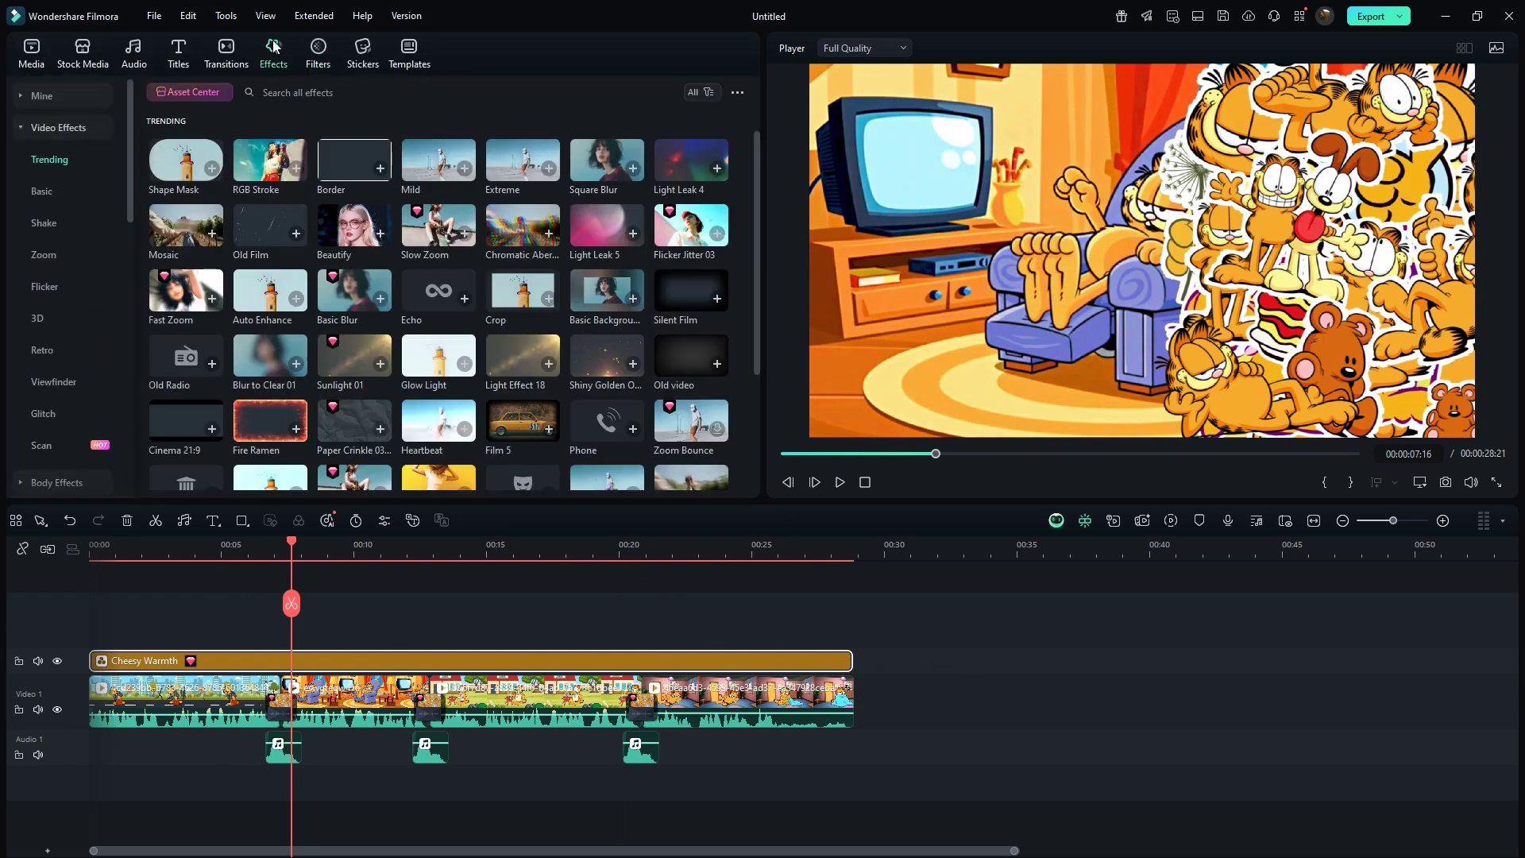
left_click(297, 92)
type("scanline")
key("Return")
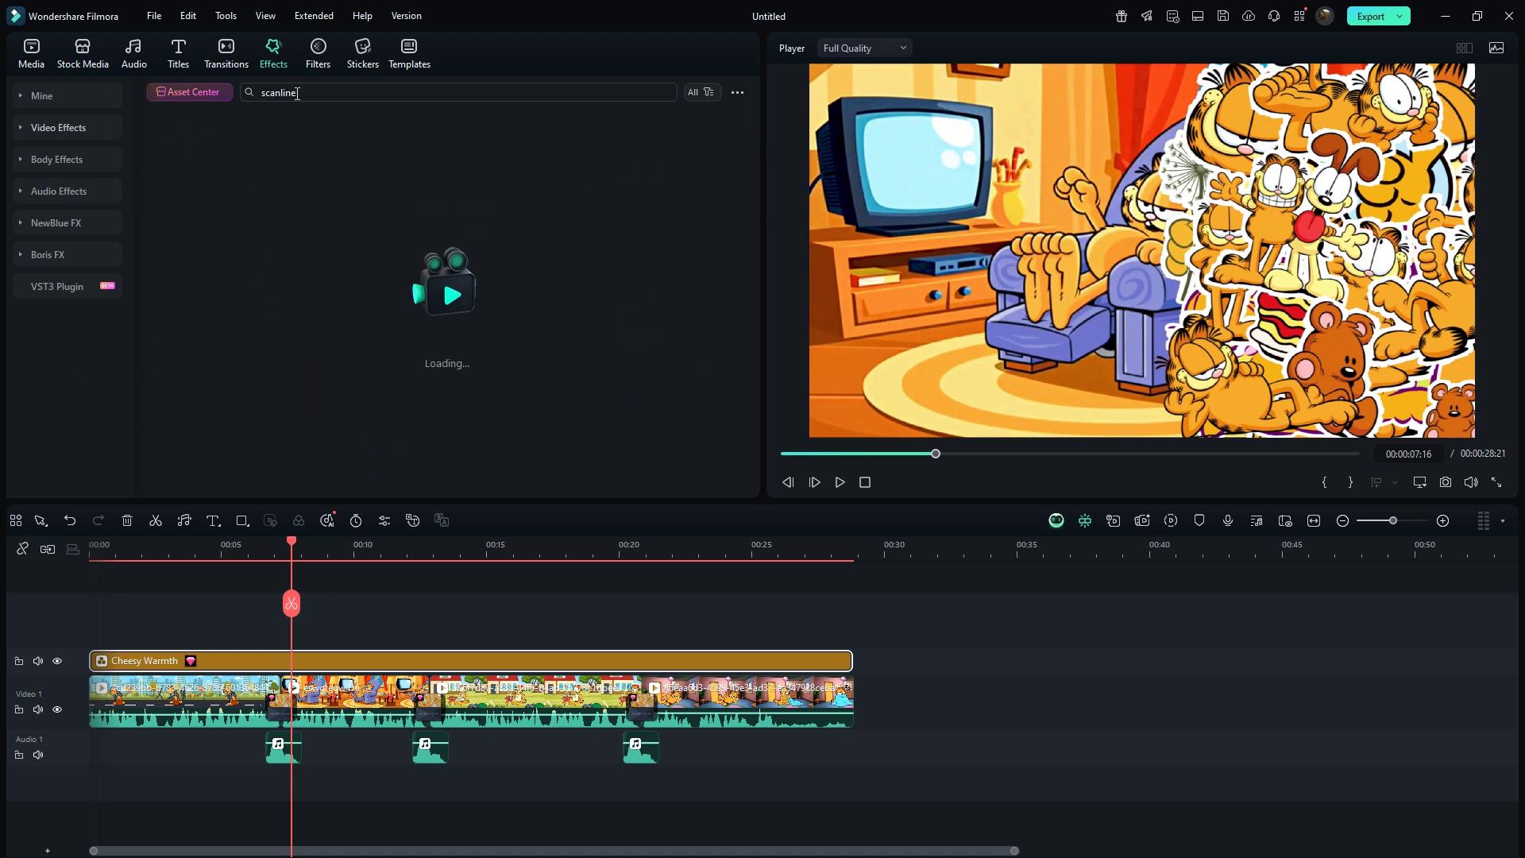
left_click_drag(184, 185, 842, 637)
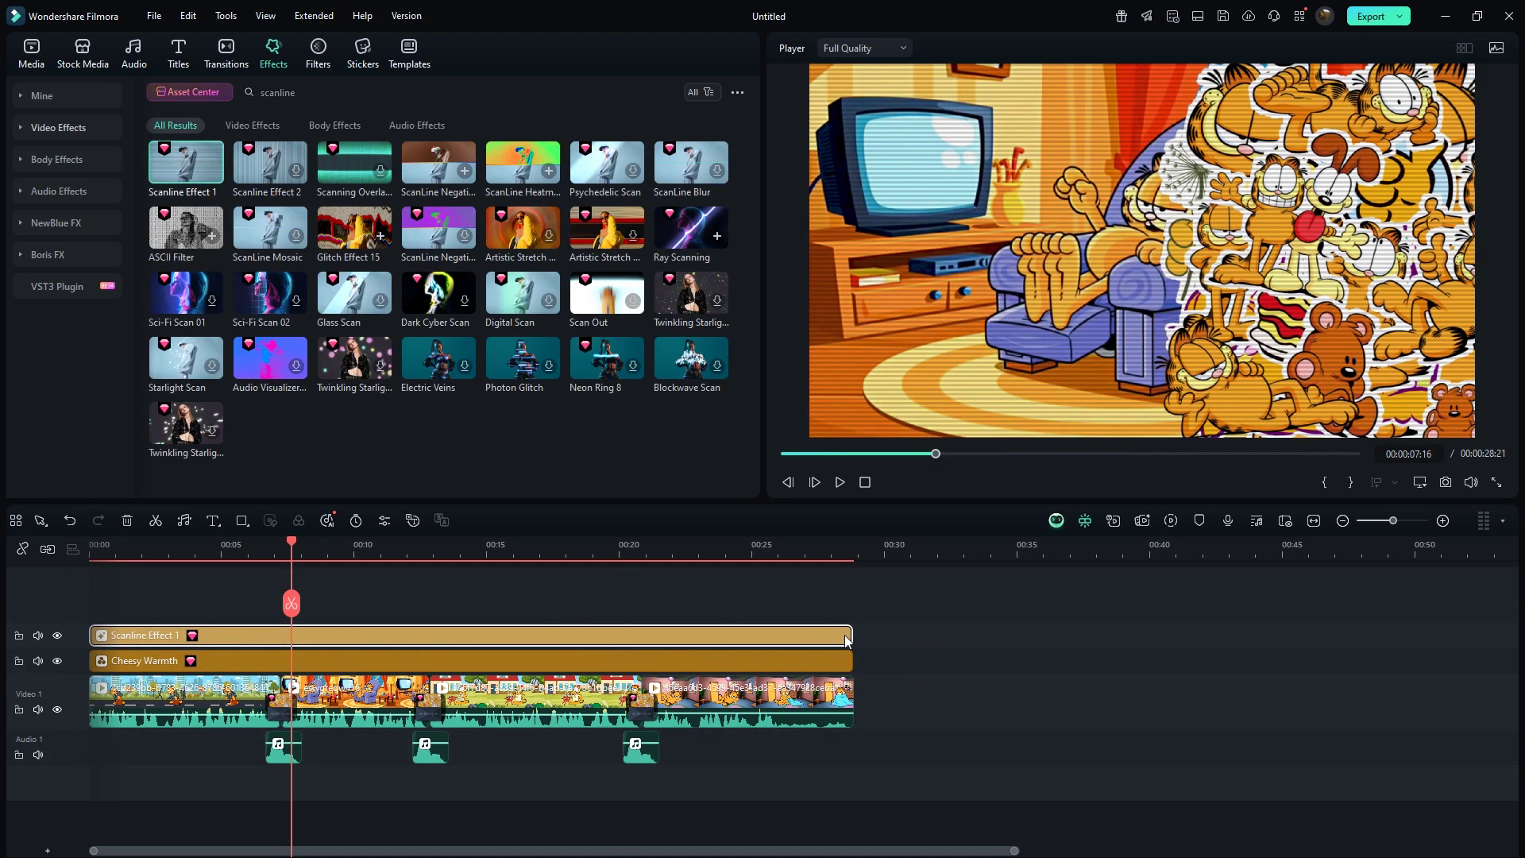
left_click_drag(456, 228, 699, 231)
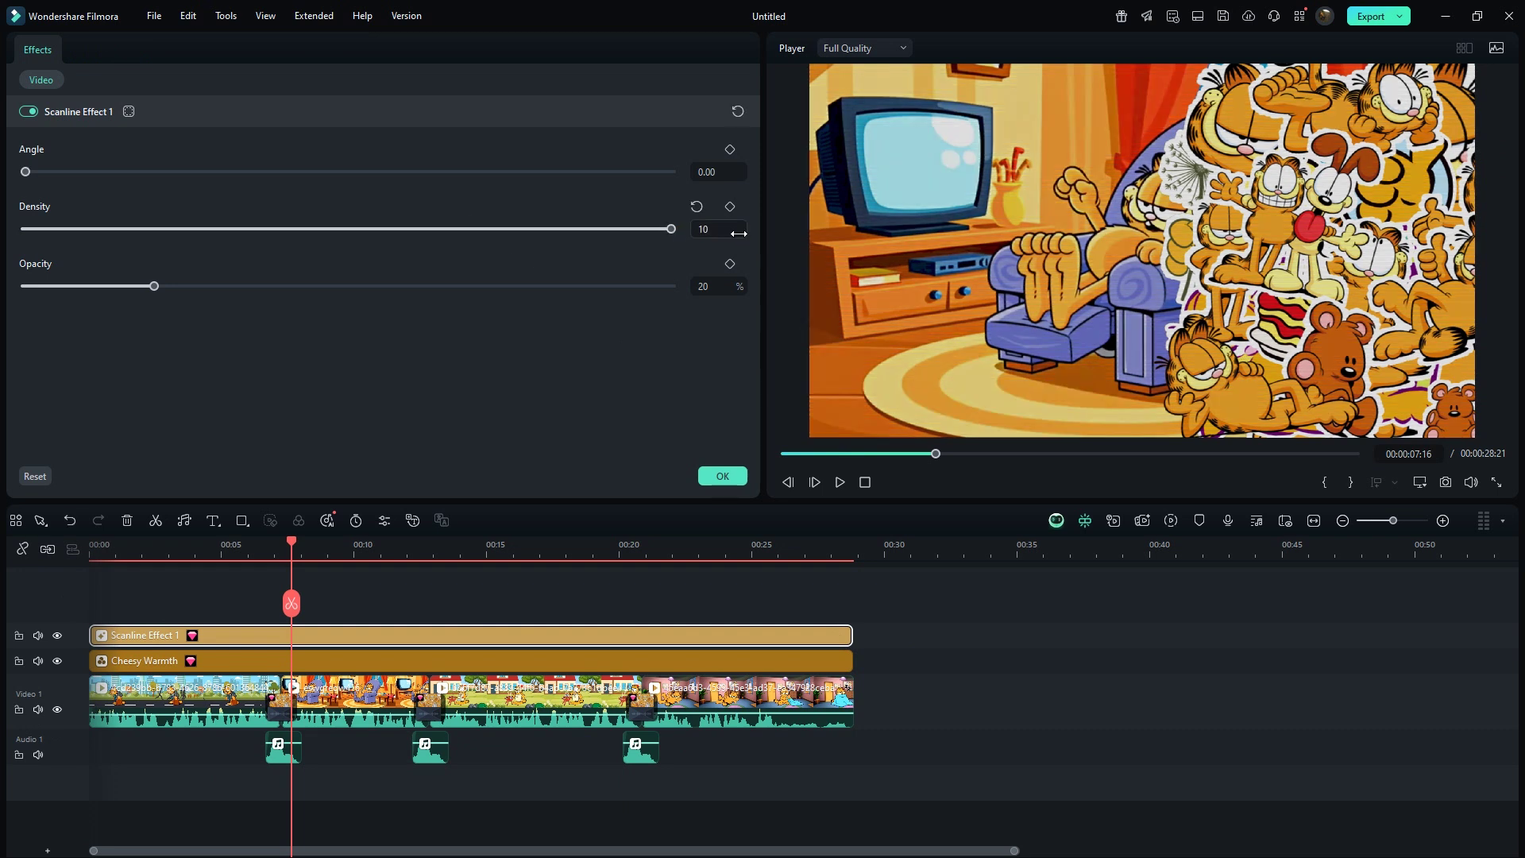
left_click_drag(155, 286, 120, 287)
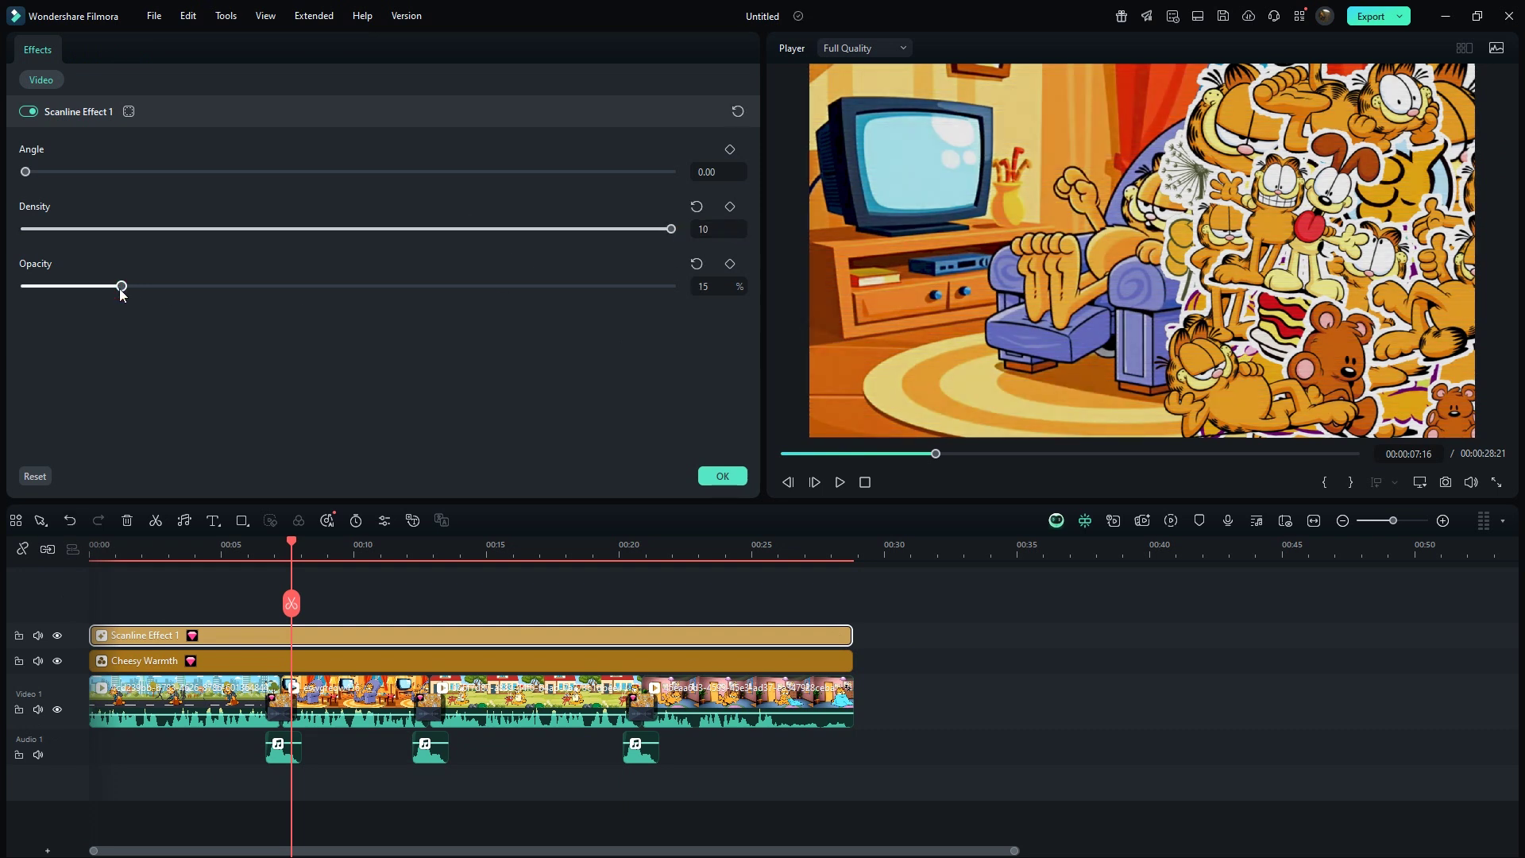
left_click(718, 477)
left_click_drag(923, 601, 178, 761)
Combine the selected clips, filter and effect into a compound clip named 'all'
right_click(210, 698)
left_click(304, 408)
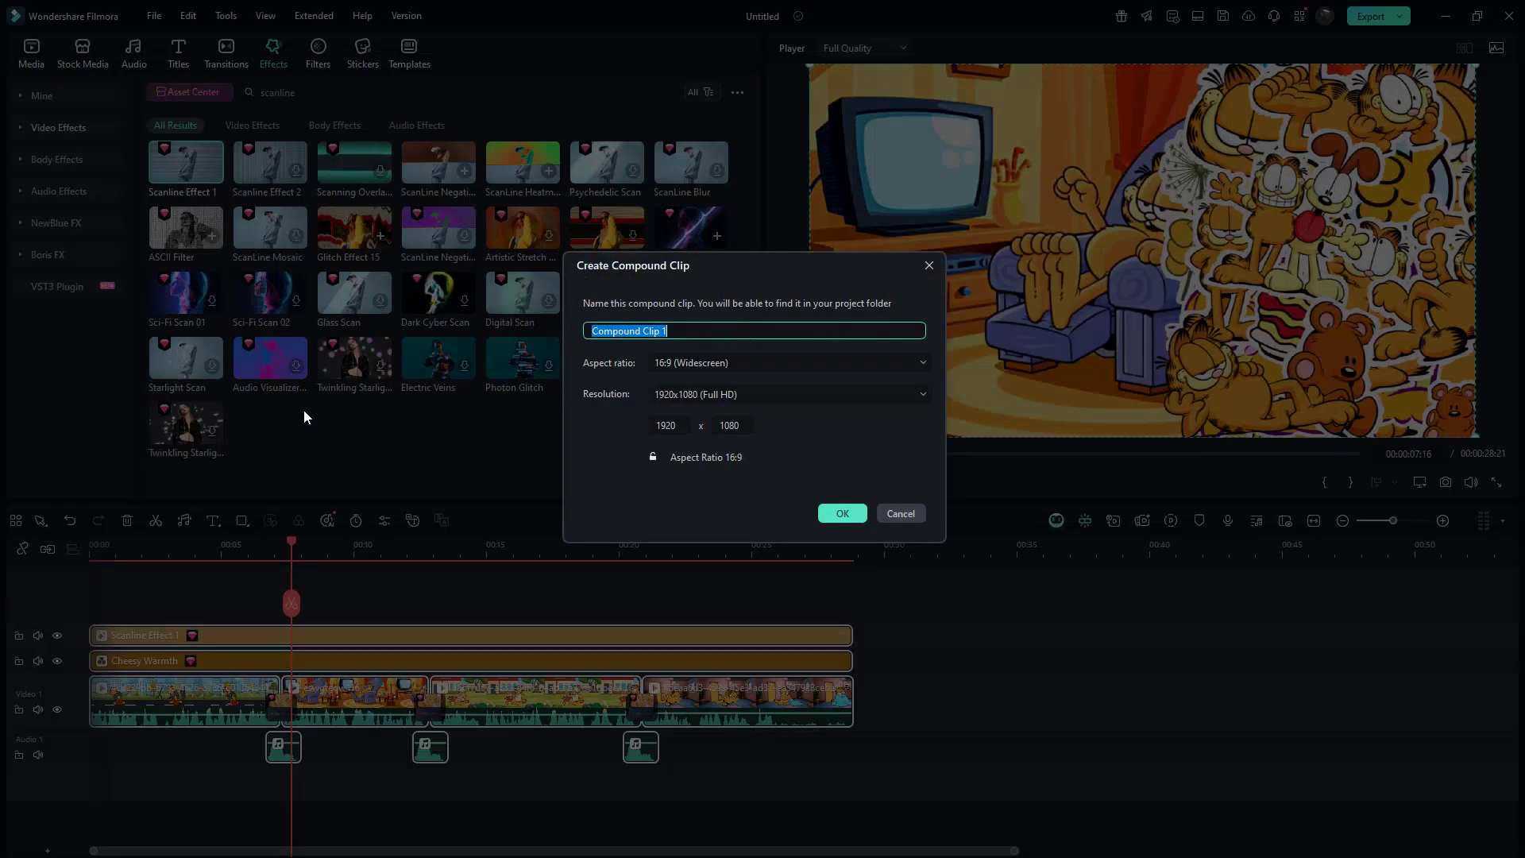
type("all")
key("Return")
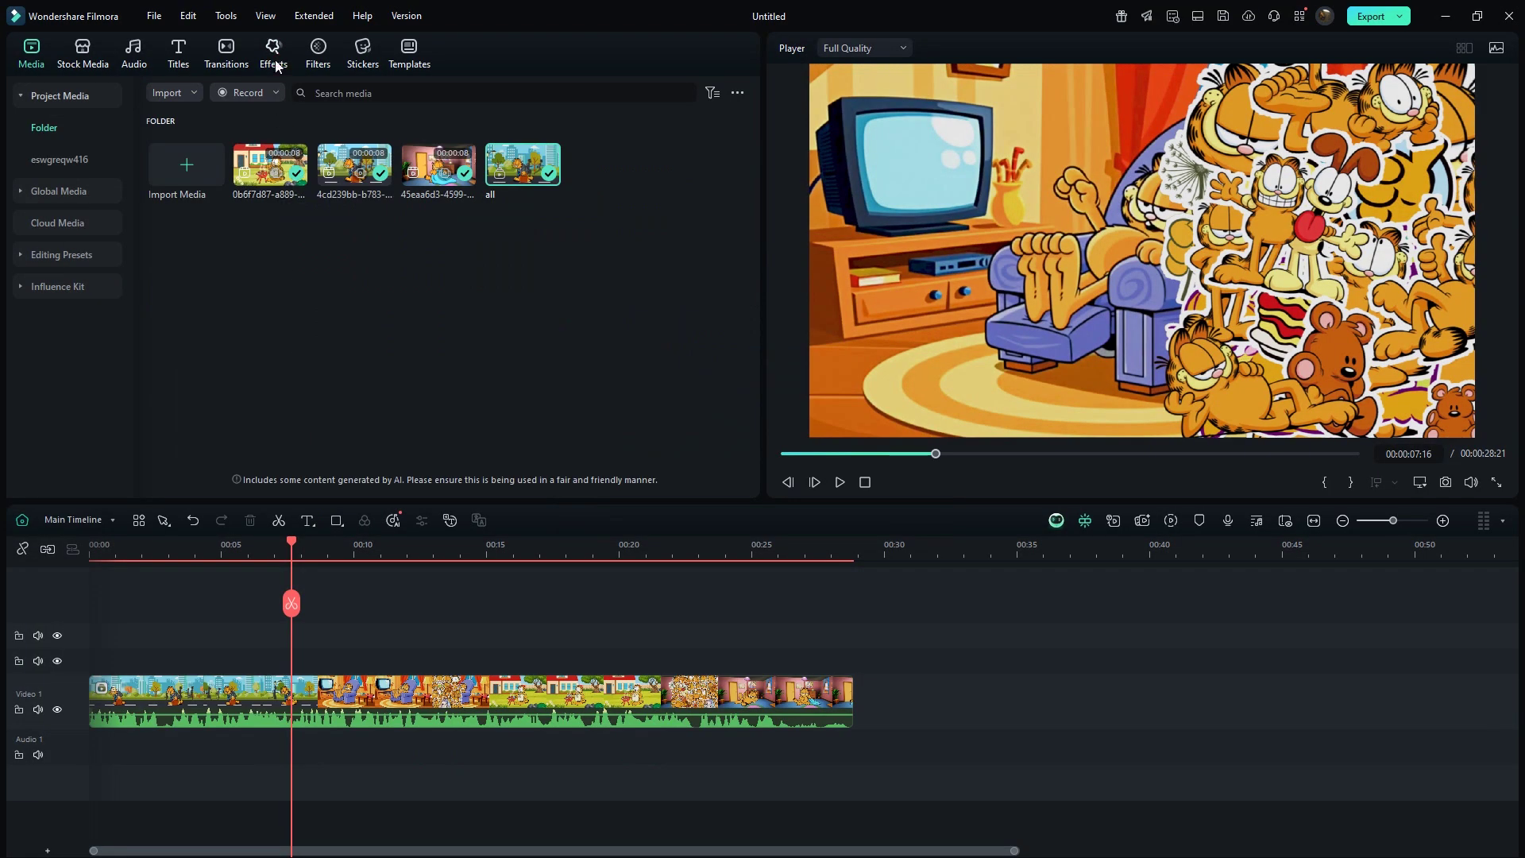
Add Viewfinder's Television Overlay 07 over the compound clip and scale the footage to 77.03%
left_click(274, 55)
left_click(55, 382)
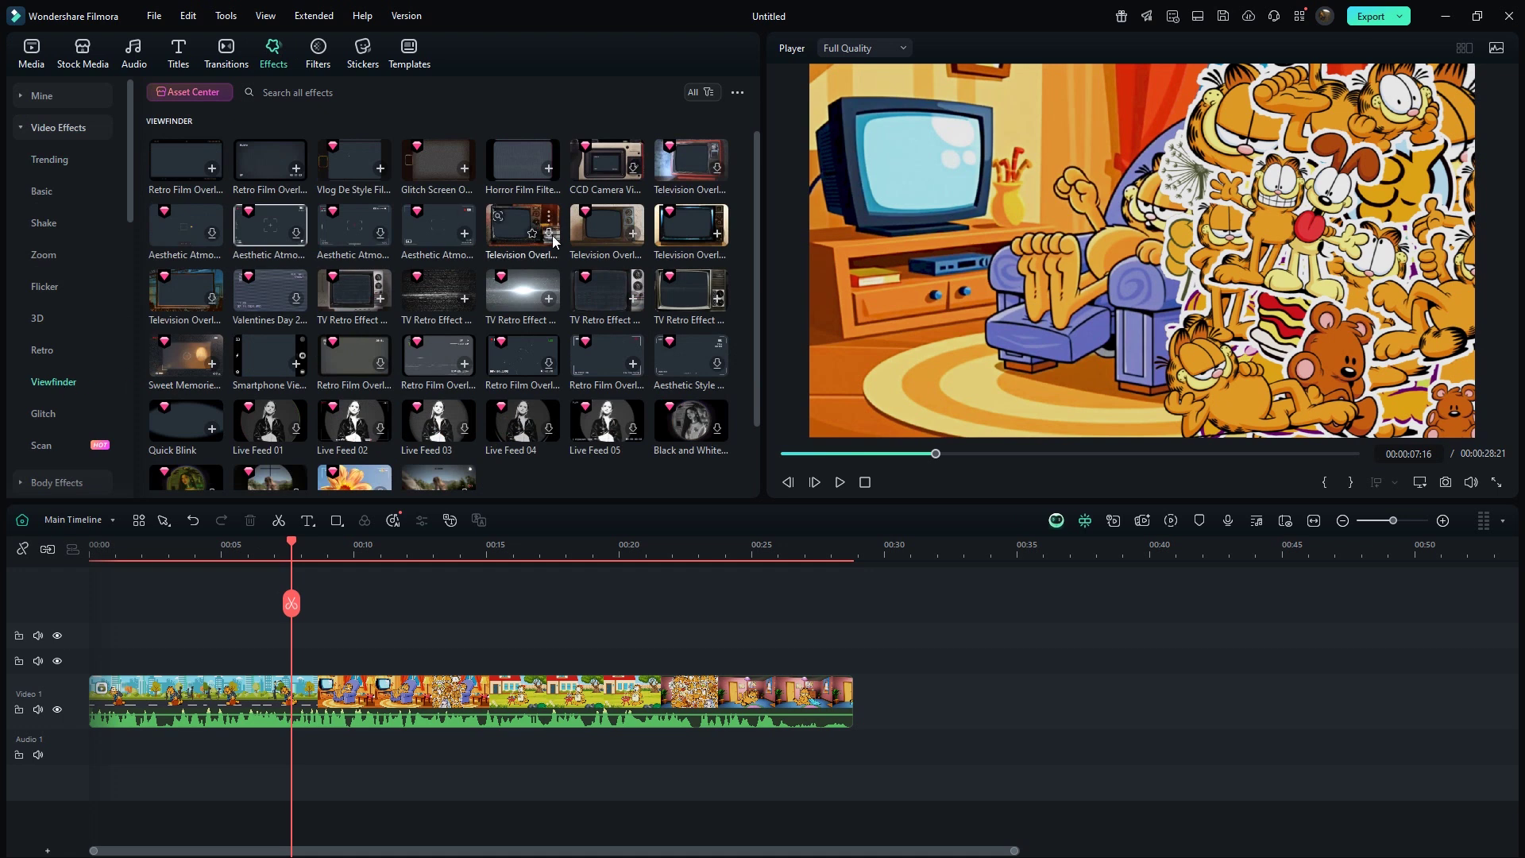
left_click_drag(592, 236, 849, 660)
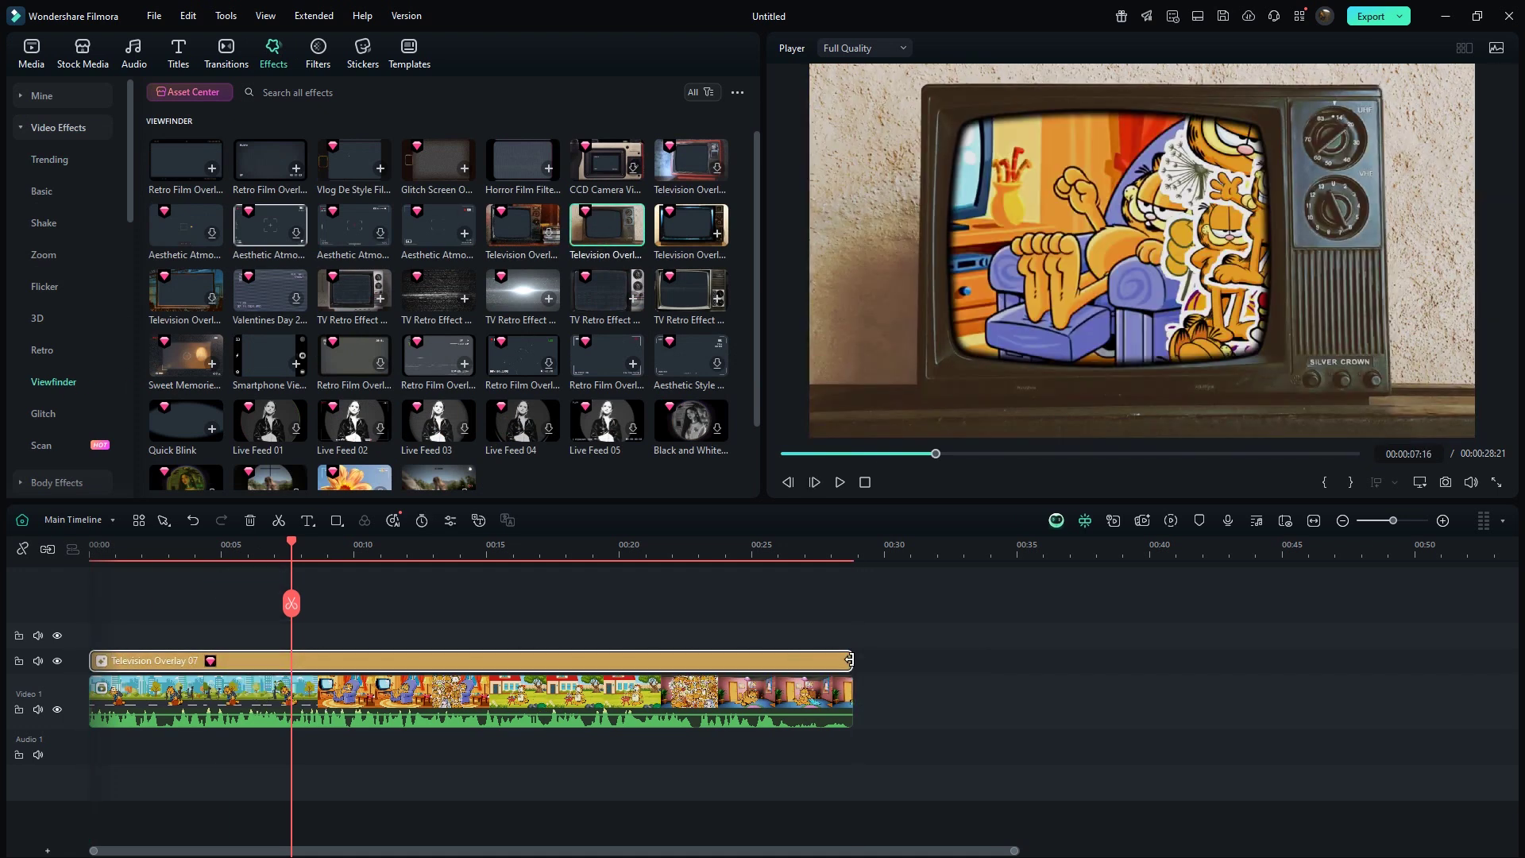
double_click(718, 718)
left_click_drag(208, 171, 176, 182)
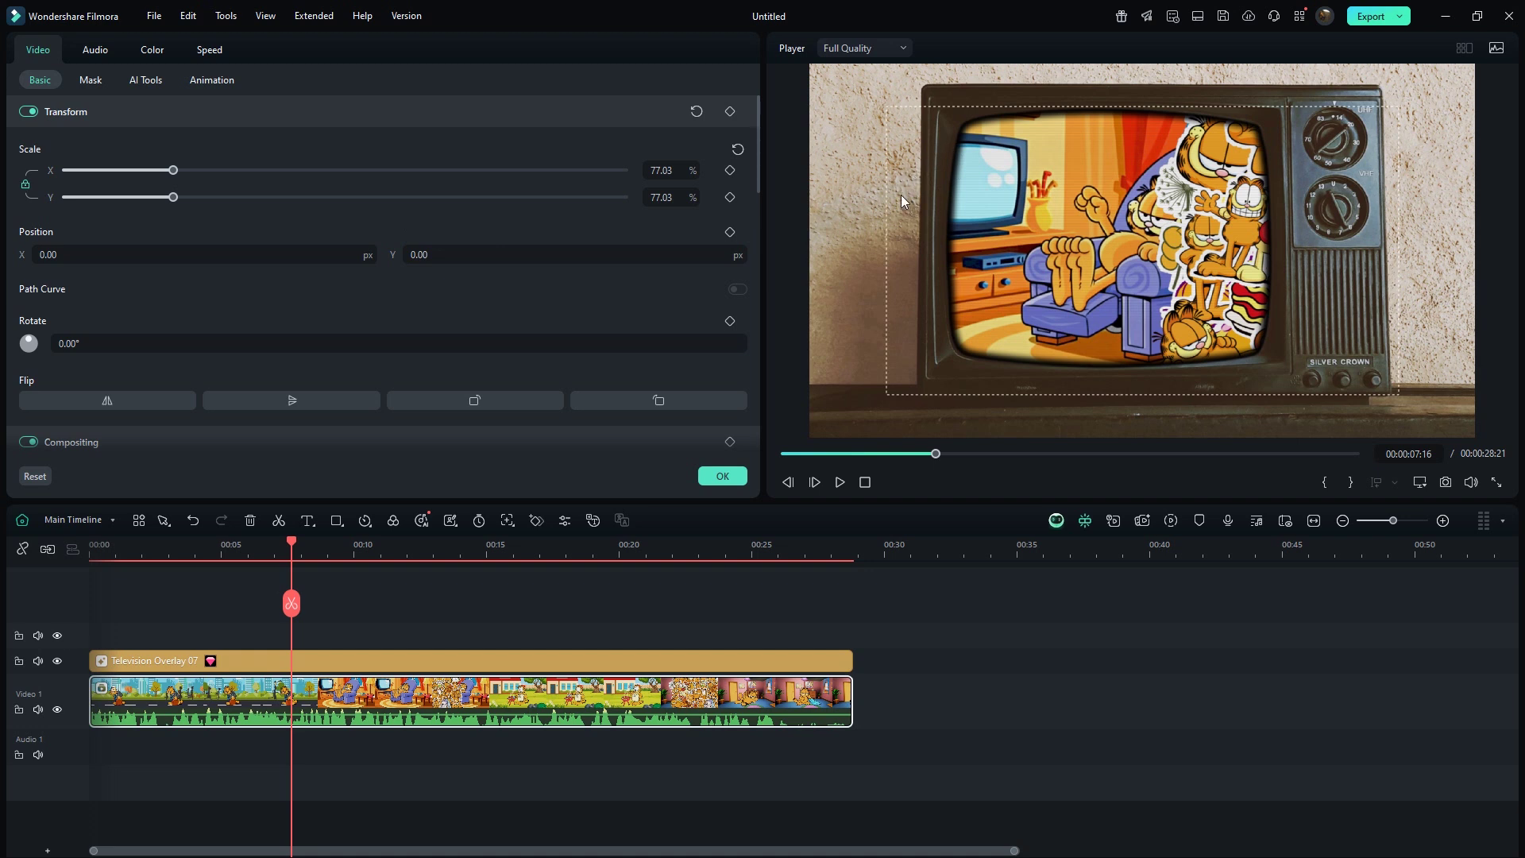
Play the TV-framed Garfield sequence, letting Filmora build the preview render
left_click(864, 482)
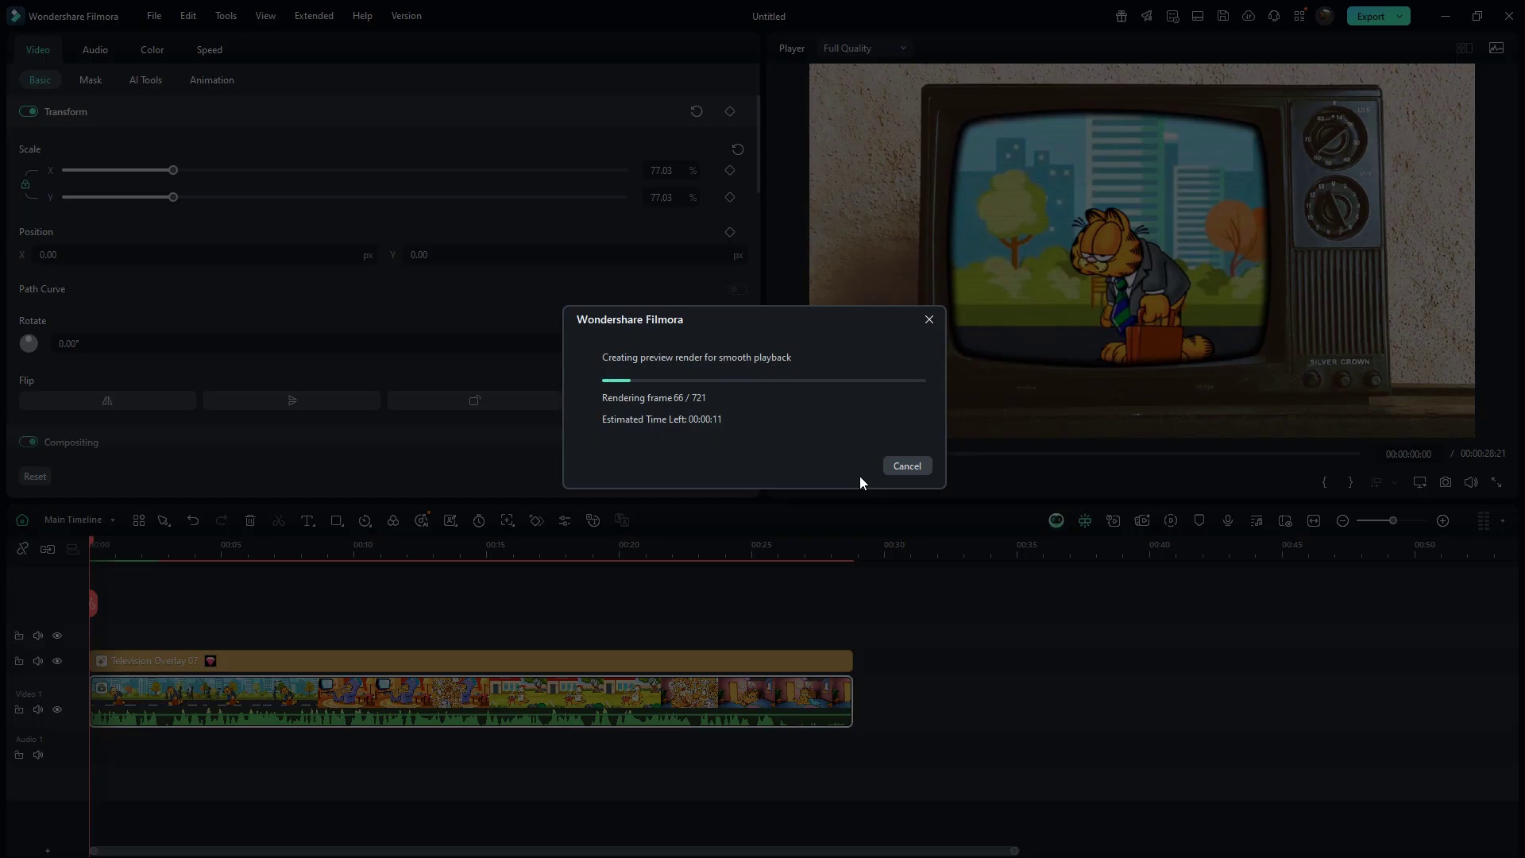